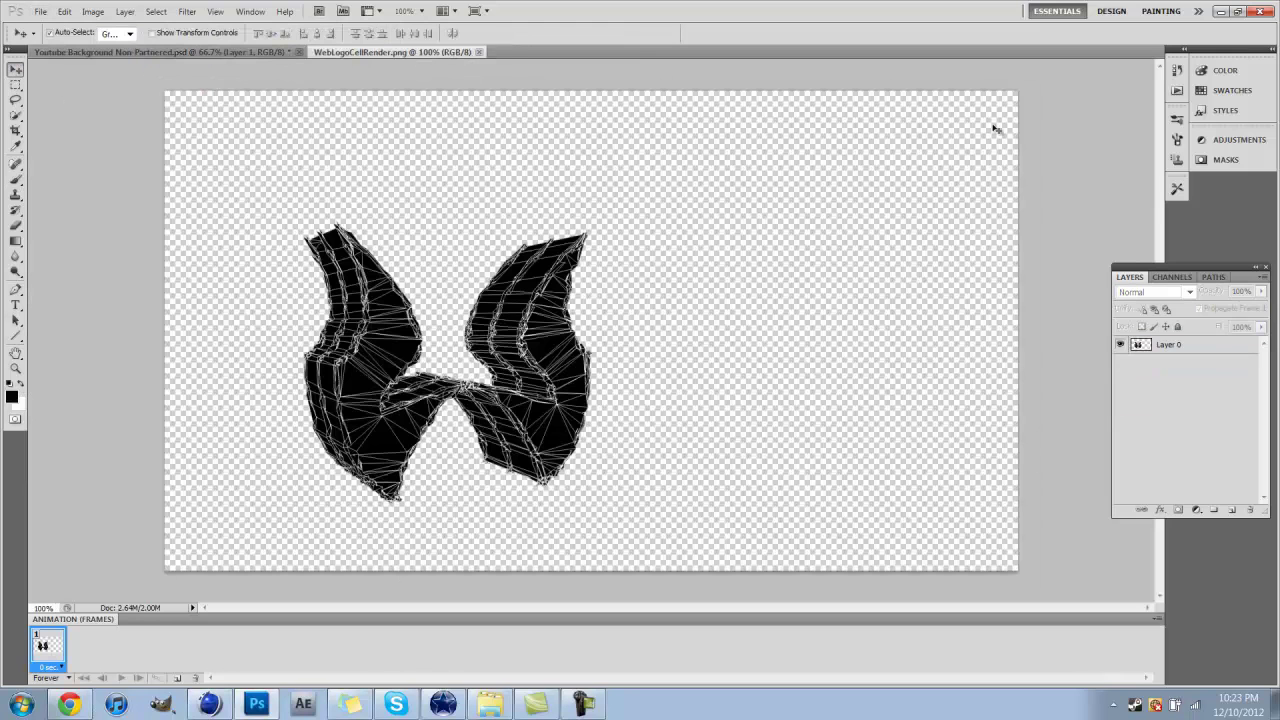
Rotate the wireframe logo upside down with Free Transform, and return to the YouTube background document.
key(ctrl+t)
drag(989, 189, 230, 430)
key(Return)
click(201, 52)
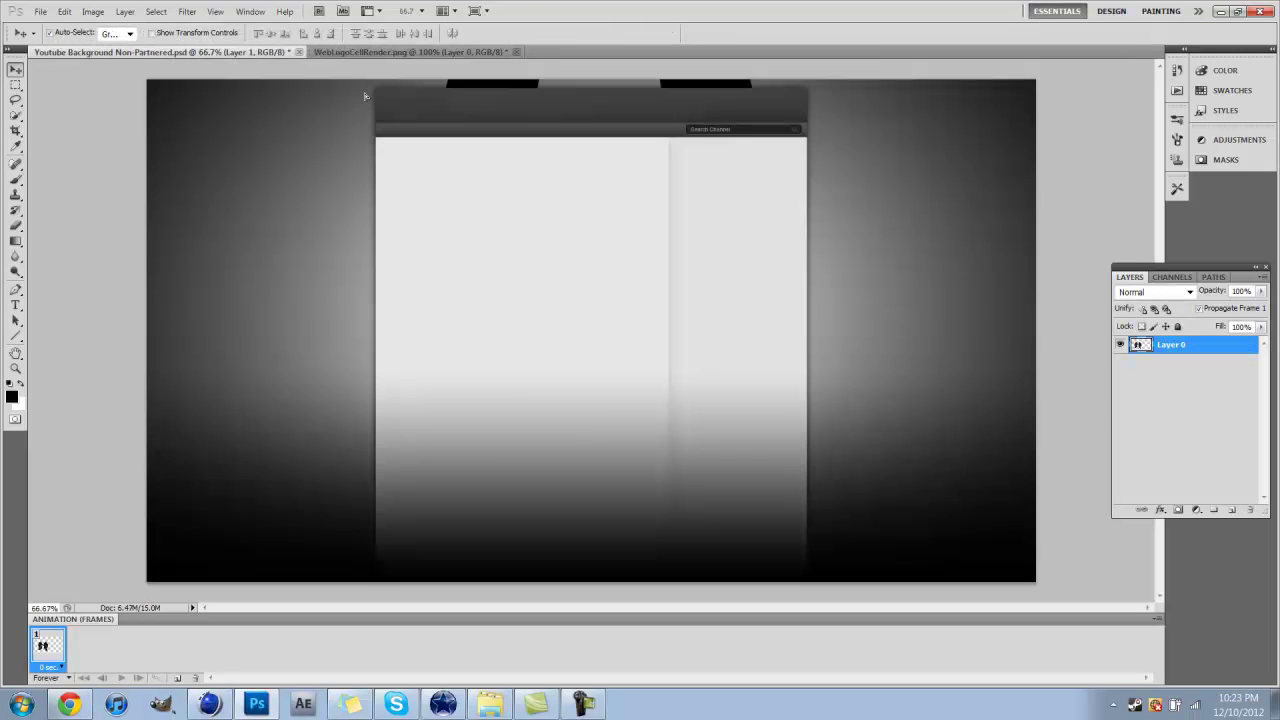
Place the wireframe logo on the top layer of the background and fit it beside the content area's right edge.
click(1165, 396)
drag(1165, 396, 1165, 342)
drag(647, 239, 853, 203)
key(ctrl+t)
drag(971, 126, 980, 180)
drag(921, 217, 913, 213)
key(Return)
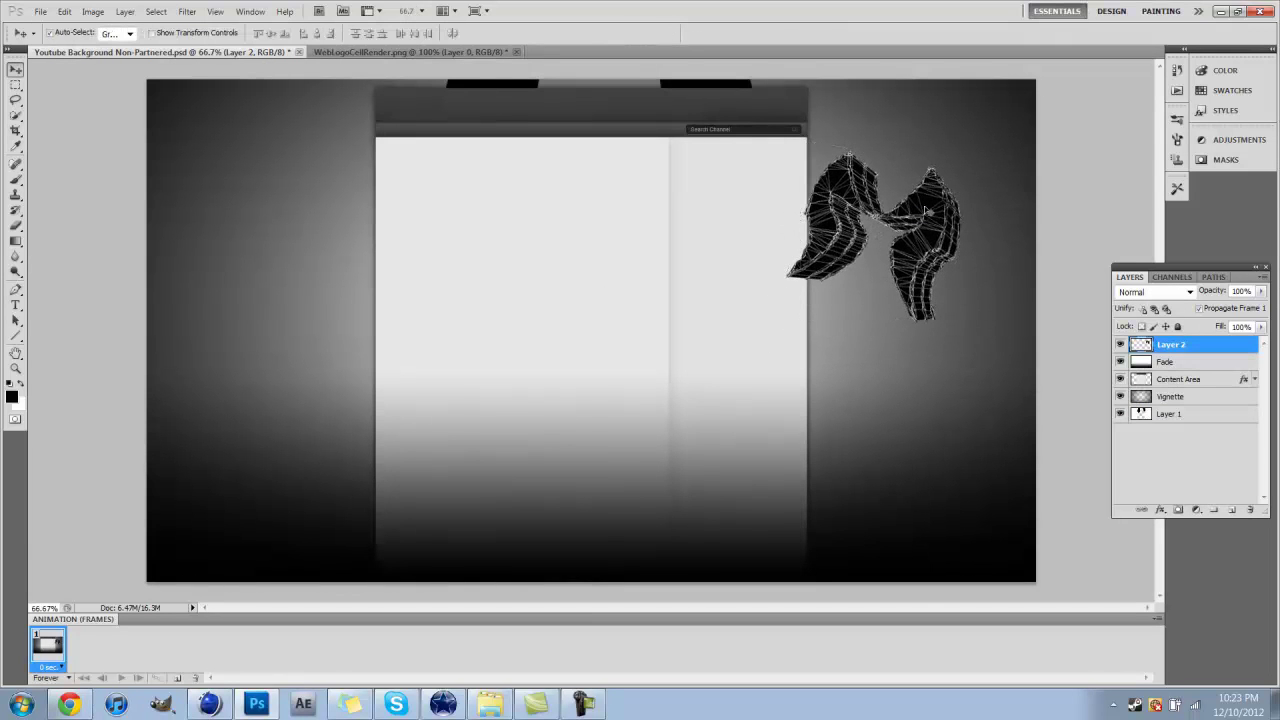
Raise the Content Area layer above the logo and add a horizontally flipped second logo on the canvas's left side.
drag(1163, 398, 1174, 368)
click(465, 52)
drag(250, 150, 213, 220)
click(64, 11)
mouse_move(290, 260)
click(335, 525)
key(ctrl+t)
drag(400, 360, 413, 340)
key(Escape)
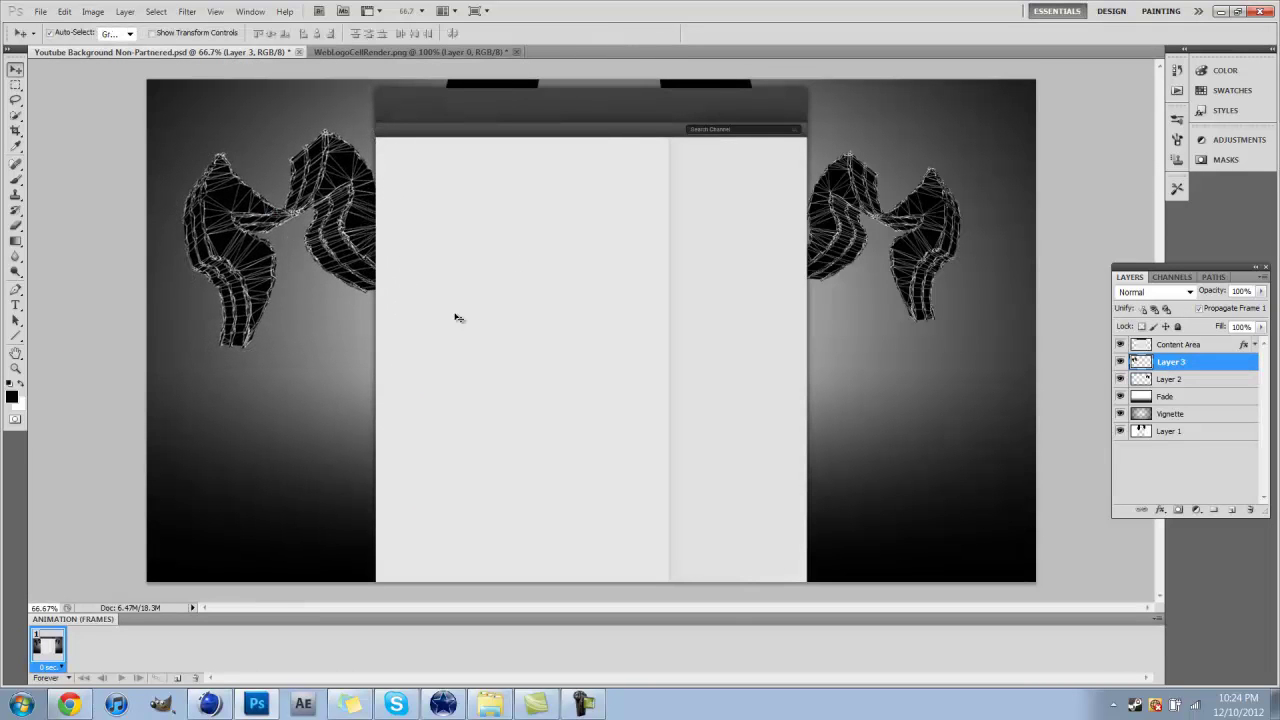
Lower the right logo and adjust the left logo's size and position against the content area's edge.
drag(880, 240, 880, 273)
drag(376, 212, 340, 220)
key(ctrl+t)
key(Return)
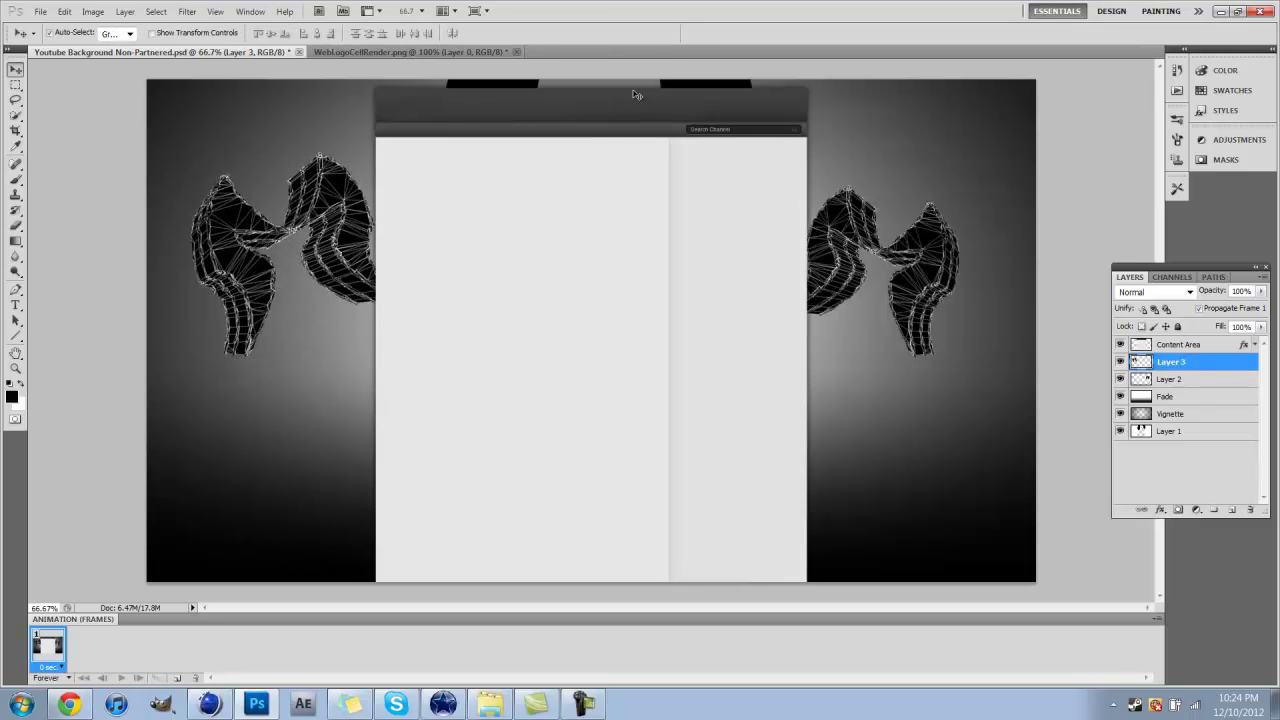
Erase the black marks above the content area on Layer 1 with a 195 px eraser.
click(1178, 380)
click(1175, 432)
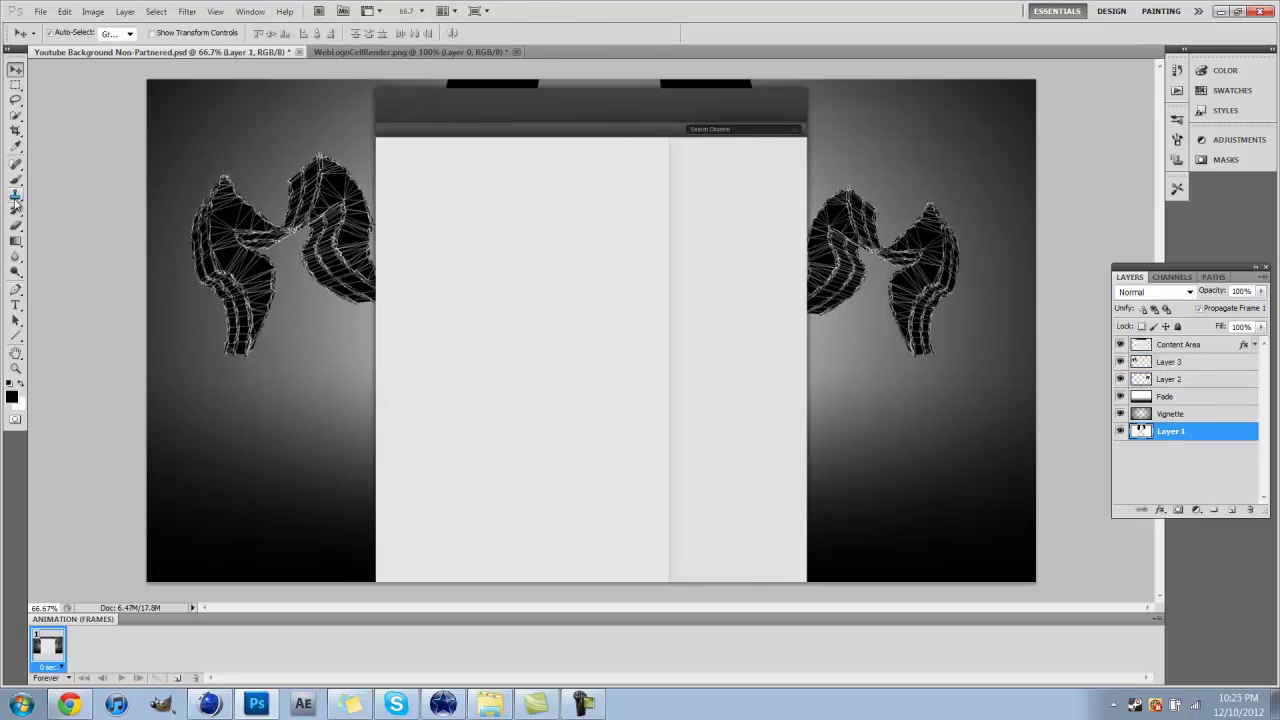
key(e)
click(492, 105)
drag(226, 35, 262, 46)
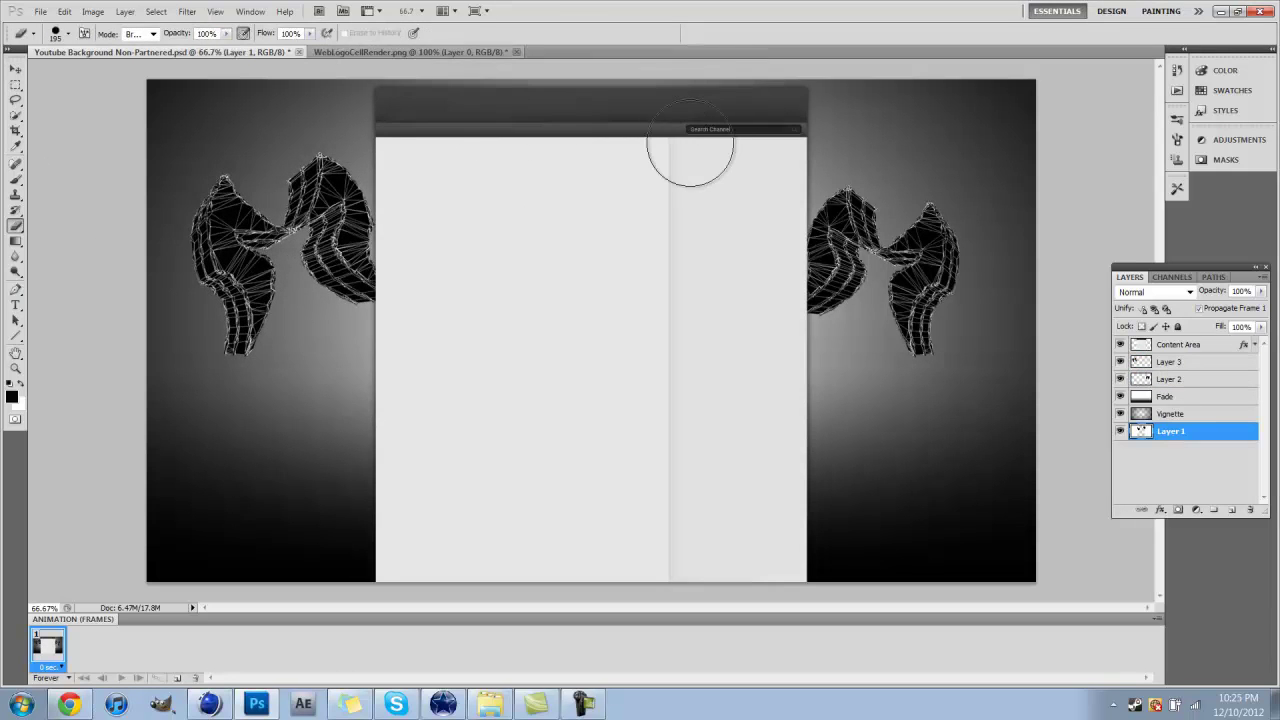
Try painting black strokes on Layer 1 with a 201 px brush, undoing the last stroke.
key(b)
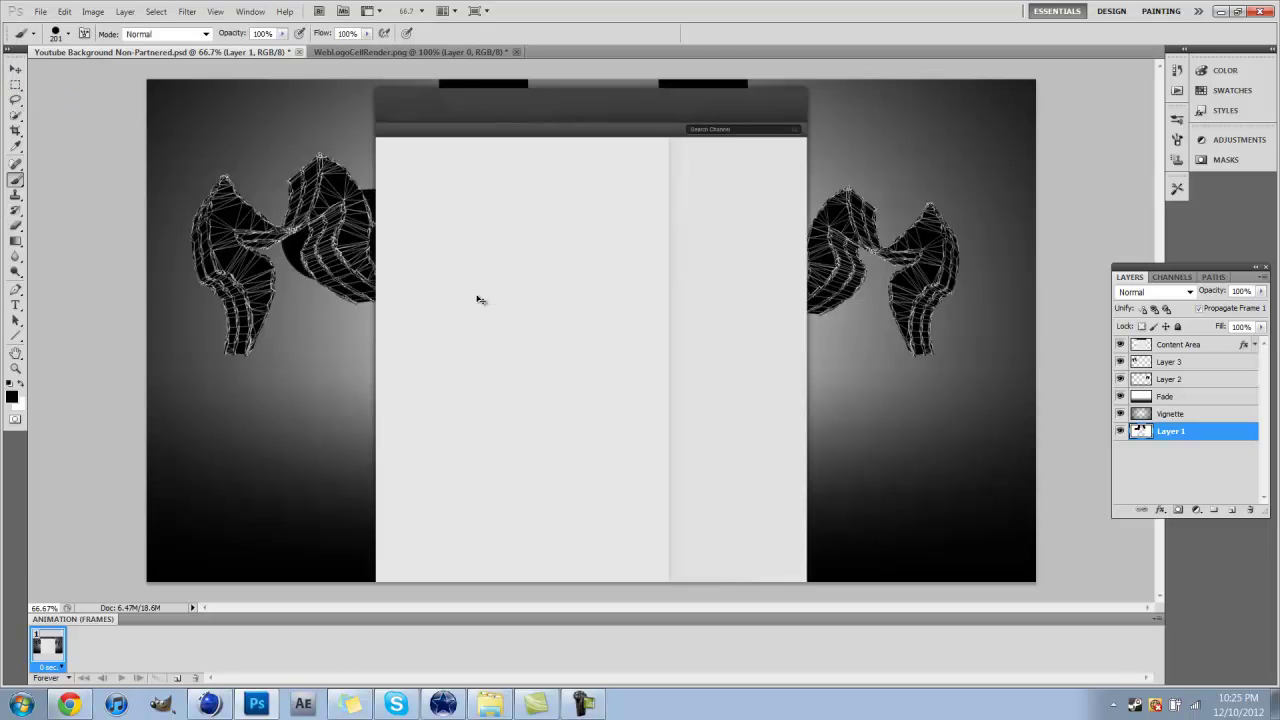
click(64, 11)
click(100, 21)
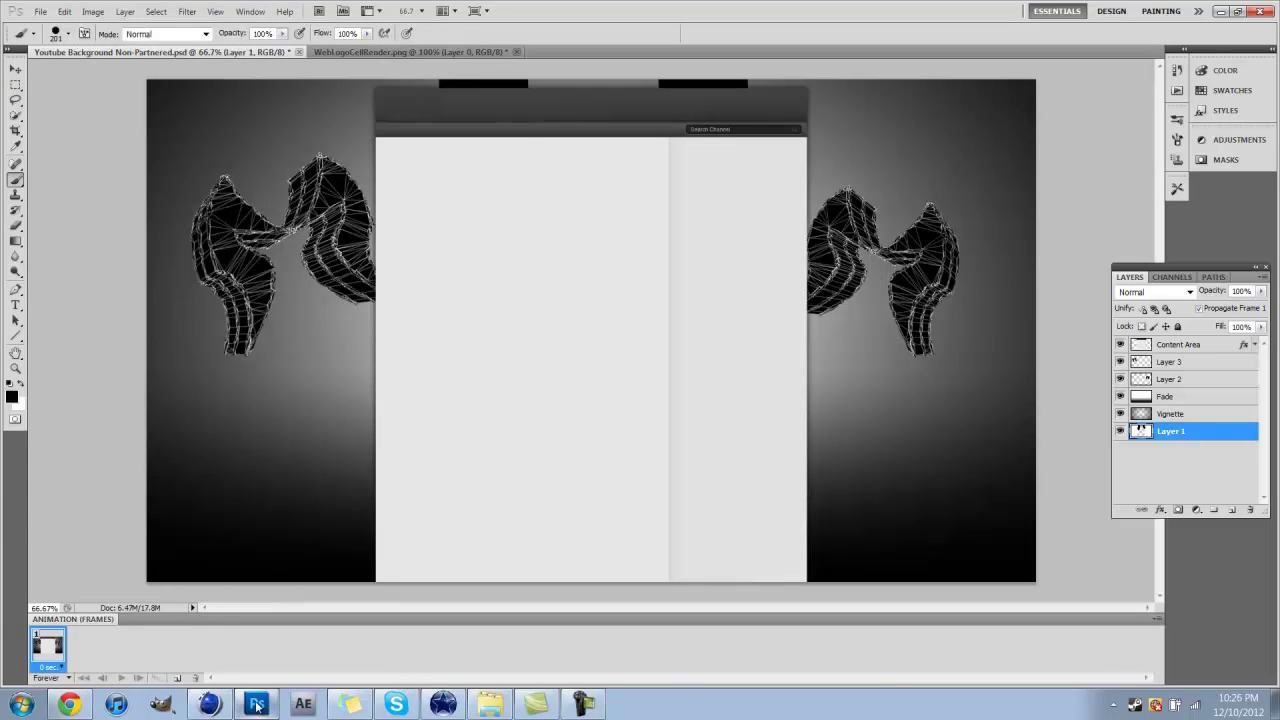
Switch to Cinema 4D, select all five MoText objects and set their font to Ethnocentric Bold.
click(229, 714)
click(955, 76)
shift+click(952, 130)
click(929, 487)
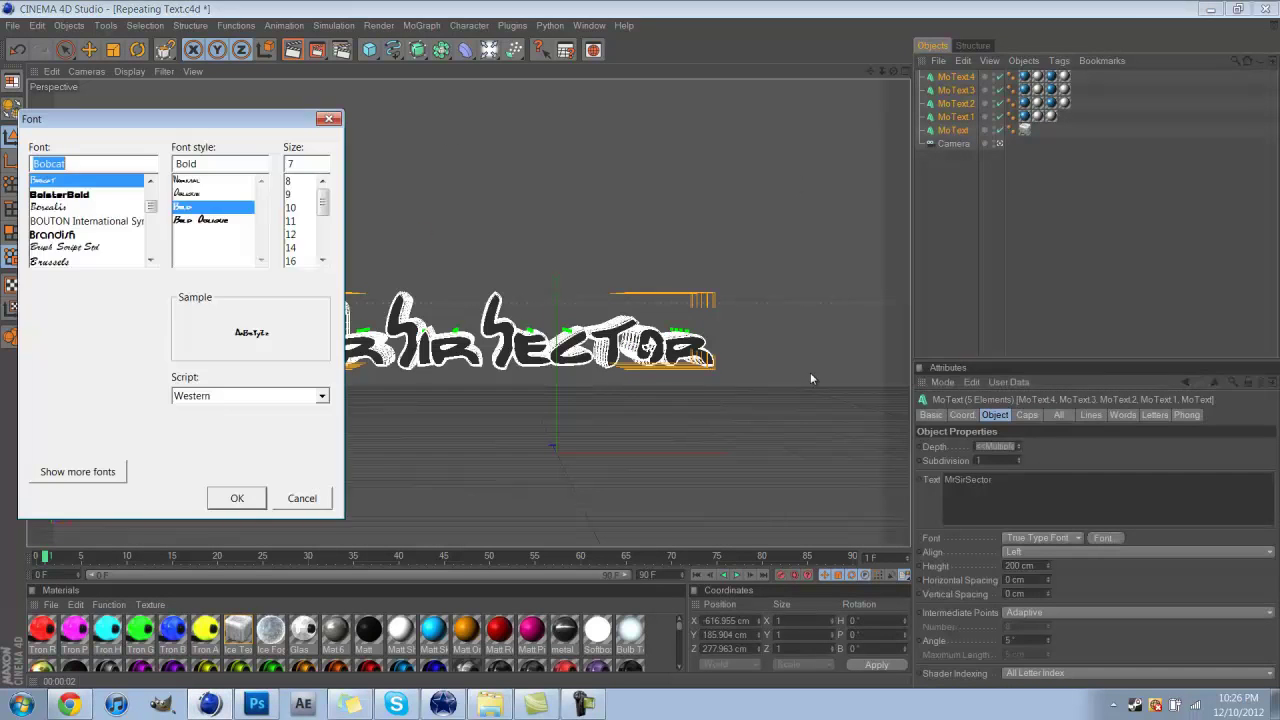
scroll(90, 220, down, 3)
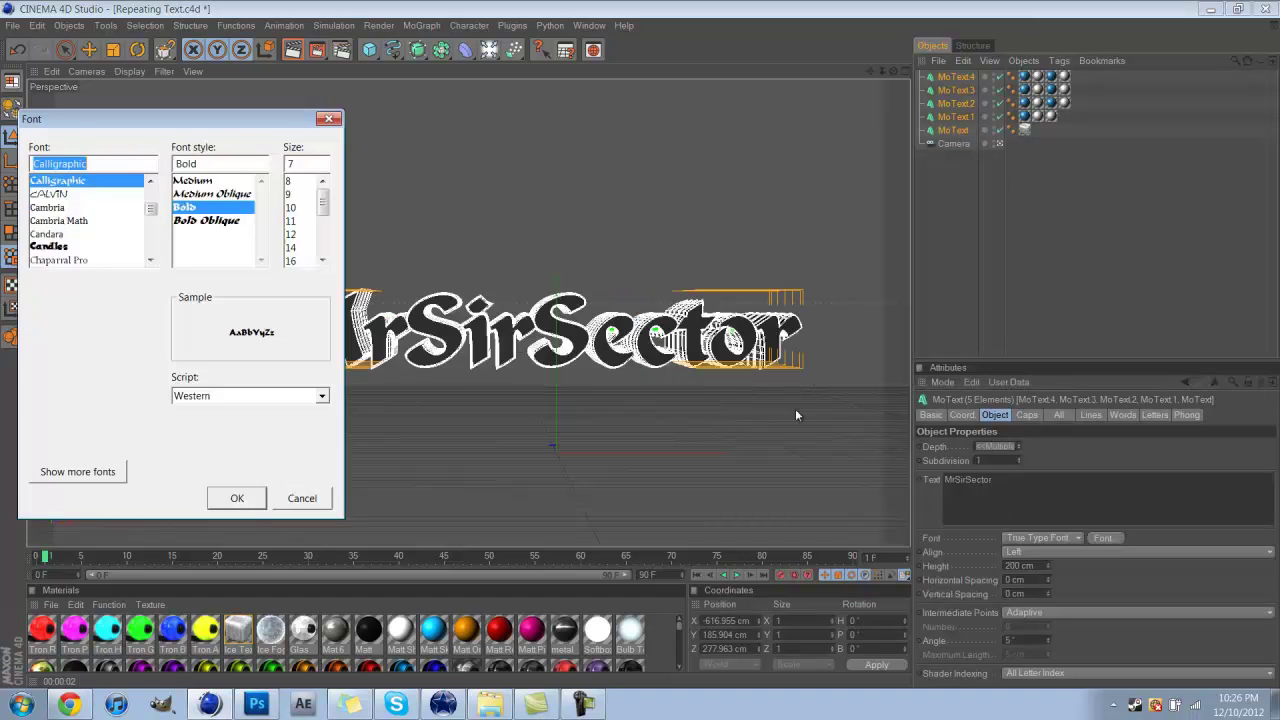
scroll(796, 415, down, 3)
key(Return)
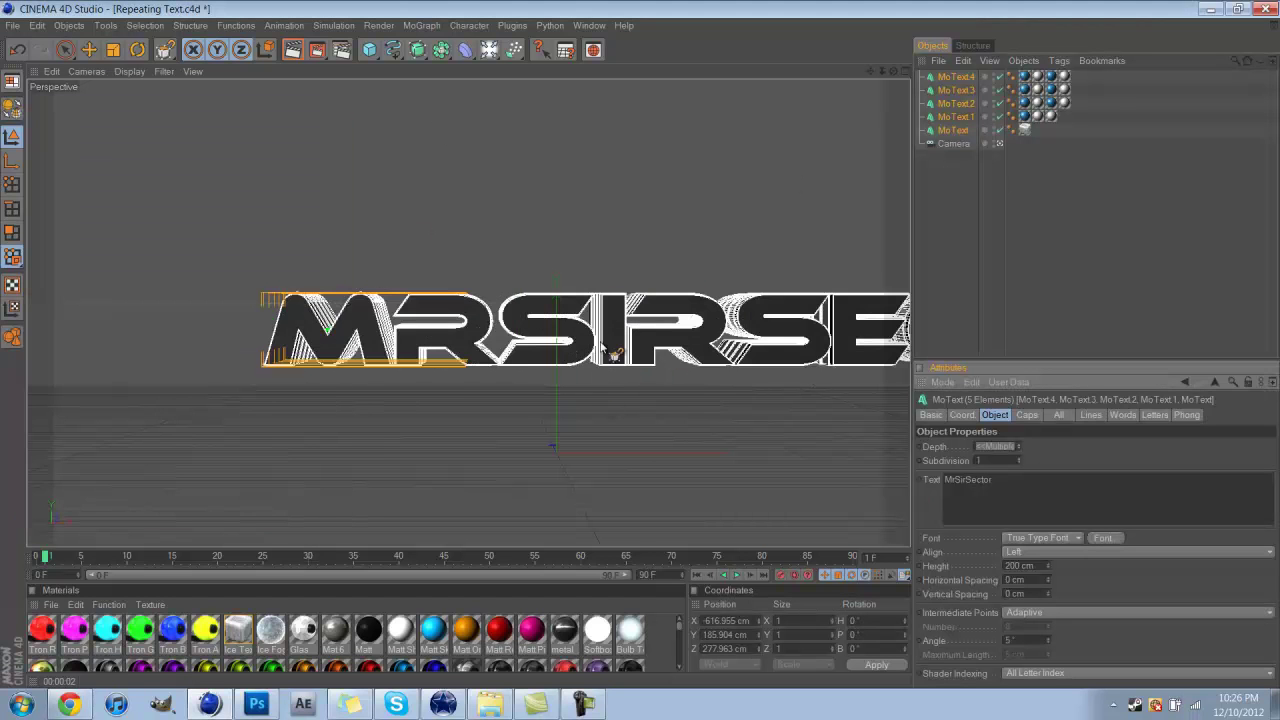
Change the font of the five MoText objects to Hollywood Hills Bold.
click(1103, 537)
key(Down)
key(Down)
key(Down)
key(Down)
key(Down)
key(Down)
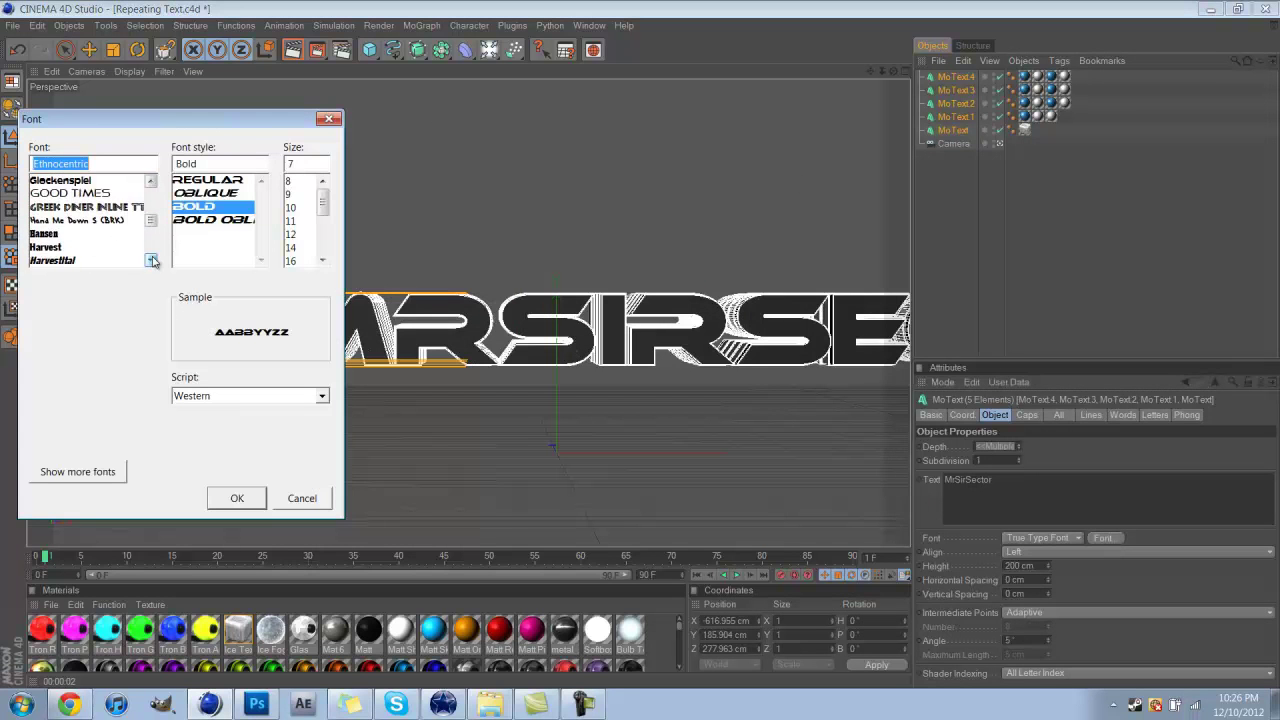
key(Return)
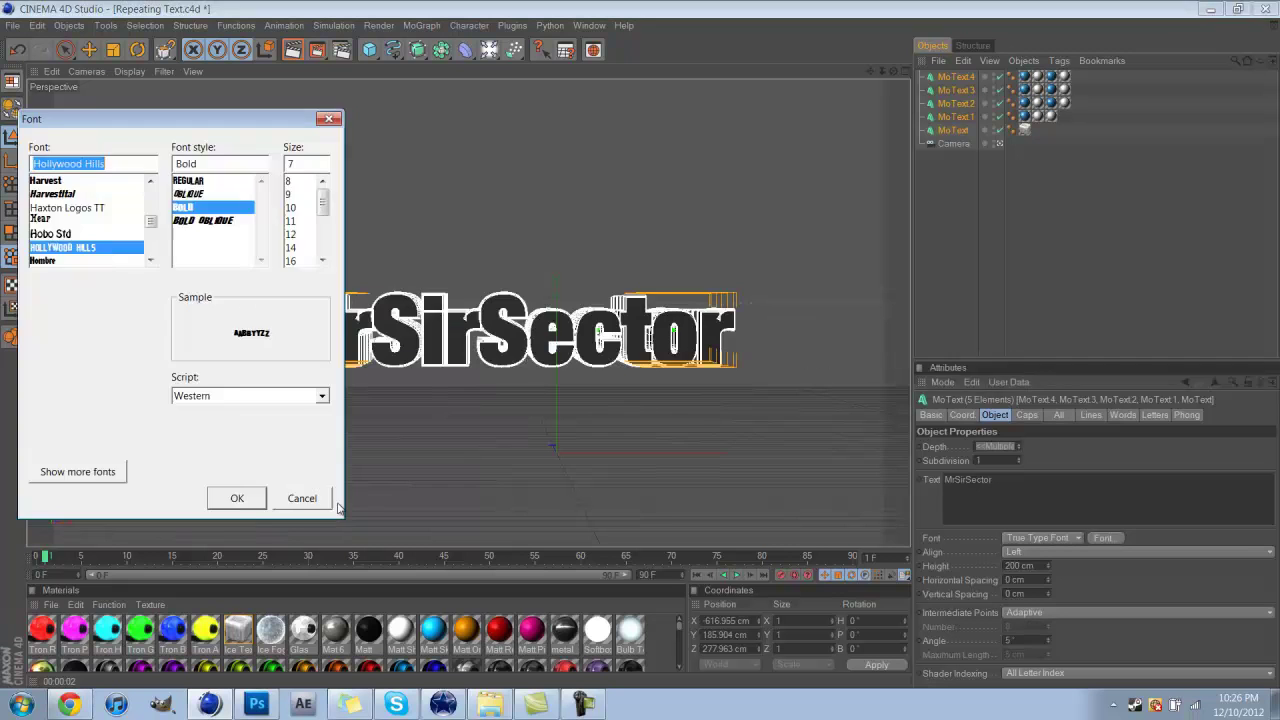
key(Return)
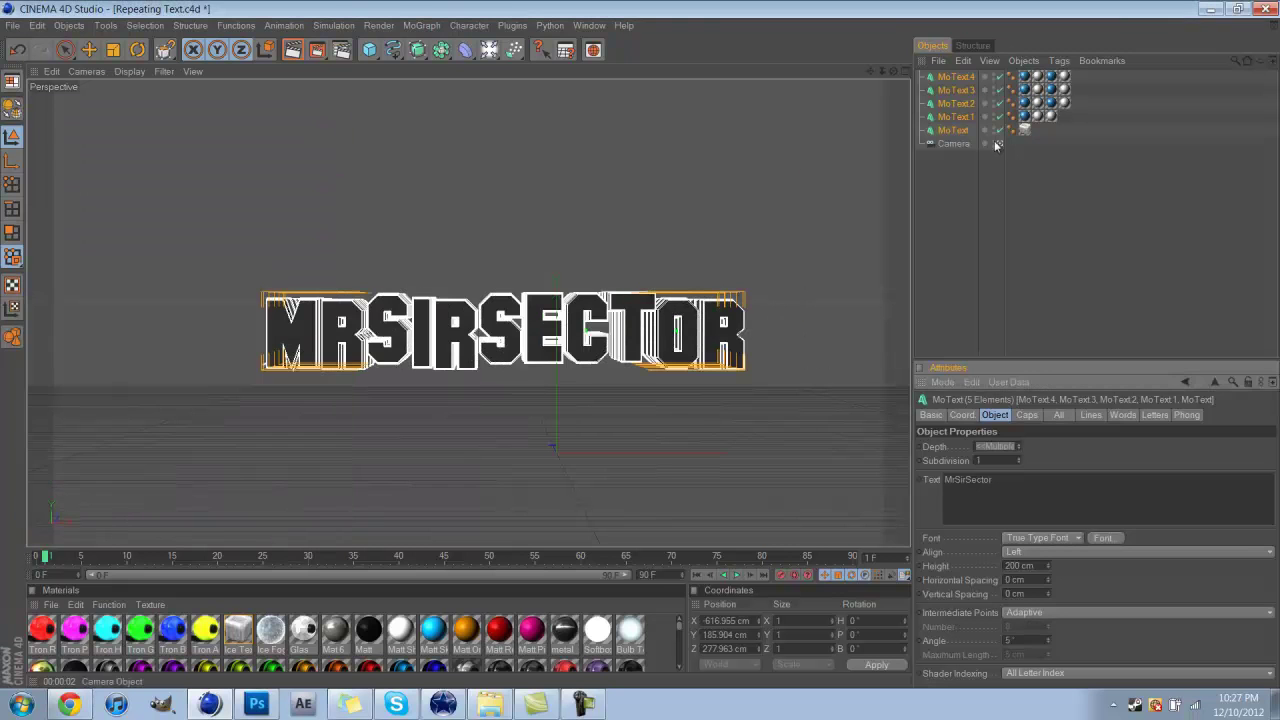
Replace the base MoText object's material with the black Bricks material and preview the render.
scroll(428, 652, down, 5)
drag(566, 640, 466, 290)
scroll(678, 664, down, 2)
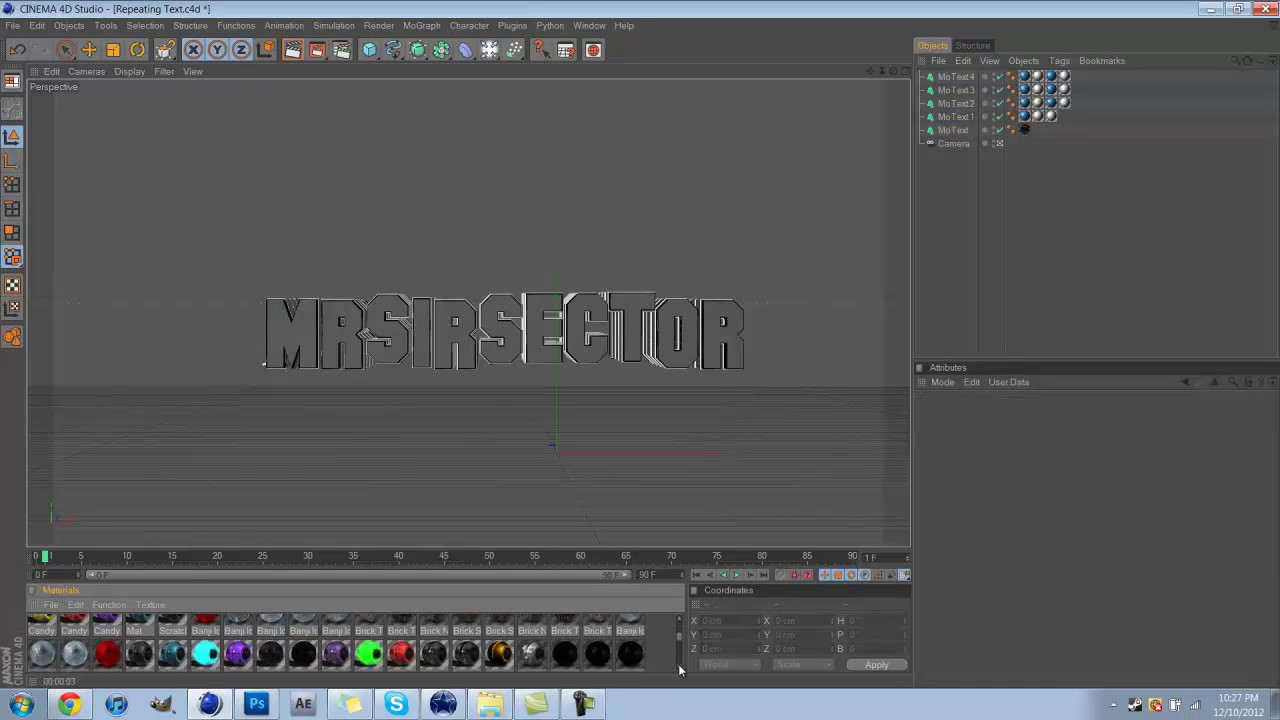
click(301, 49)
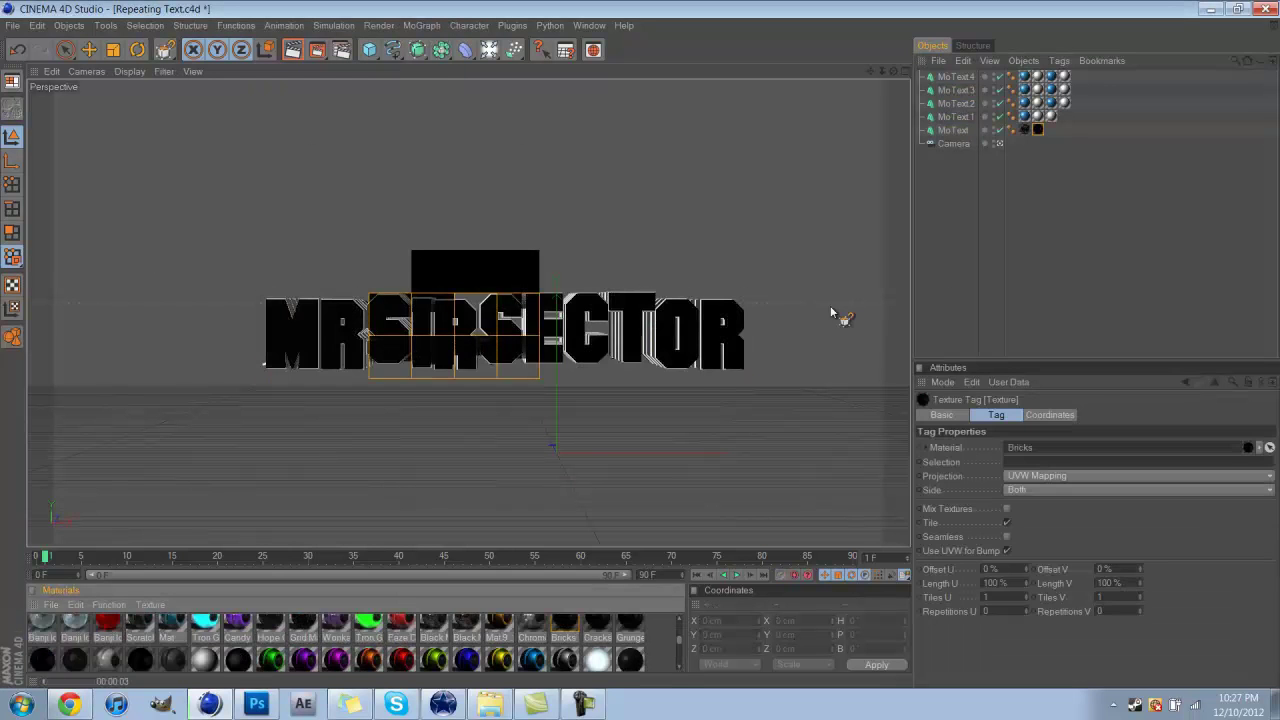
click(1021, 133)
Replace the white materials on MoText.1 to MoText.4 with the bright green material and preview the render.
drag(348, 187, 856, 240)
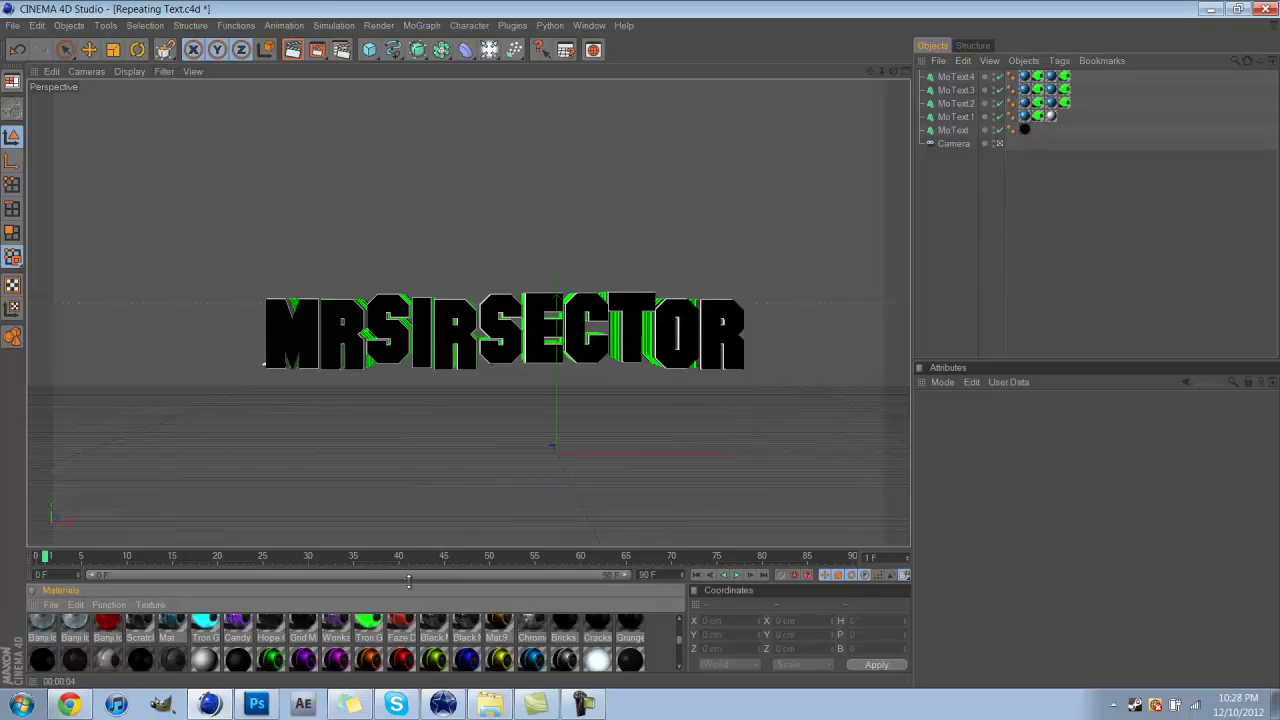
drag(1057, 122, 1057, 122)
click(295, 49)
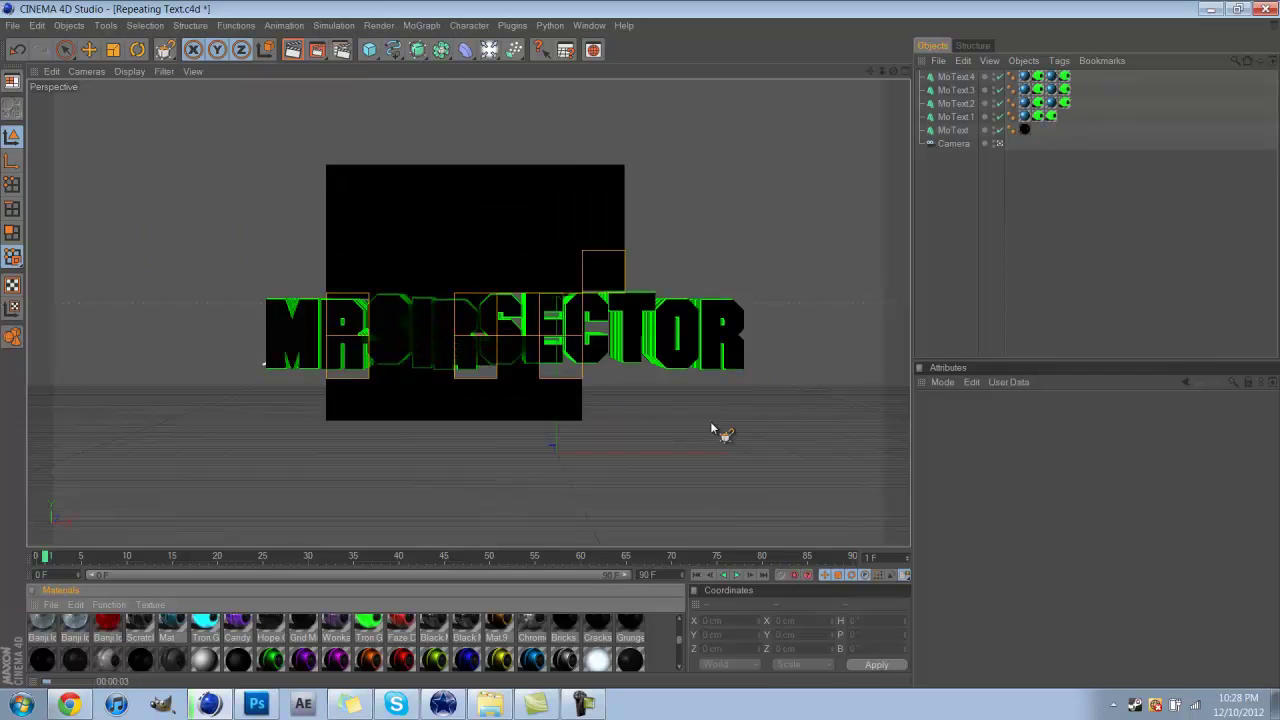
Check the PNG and alpha channel save options in the render settings and render the 3D text to file.
click(317, 49)
click(571, 20)
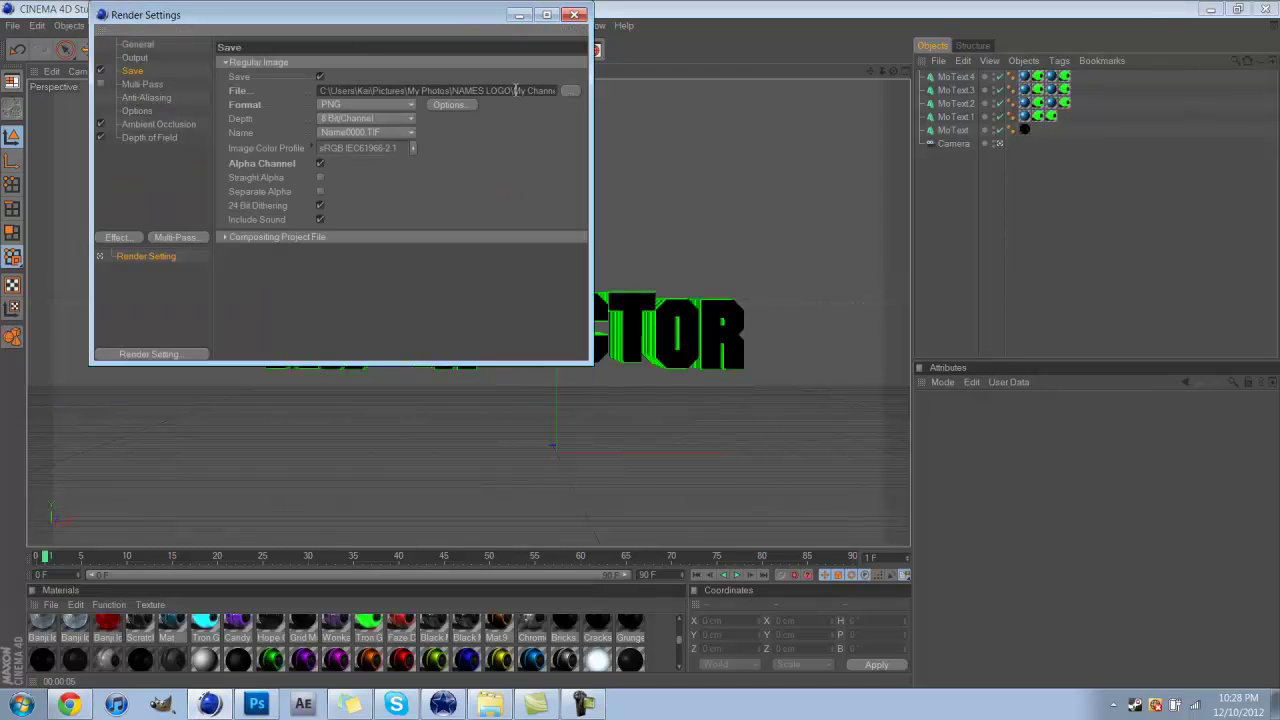
click(578, 16)
click(317, 49)
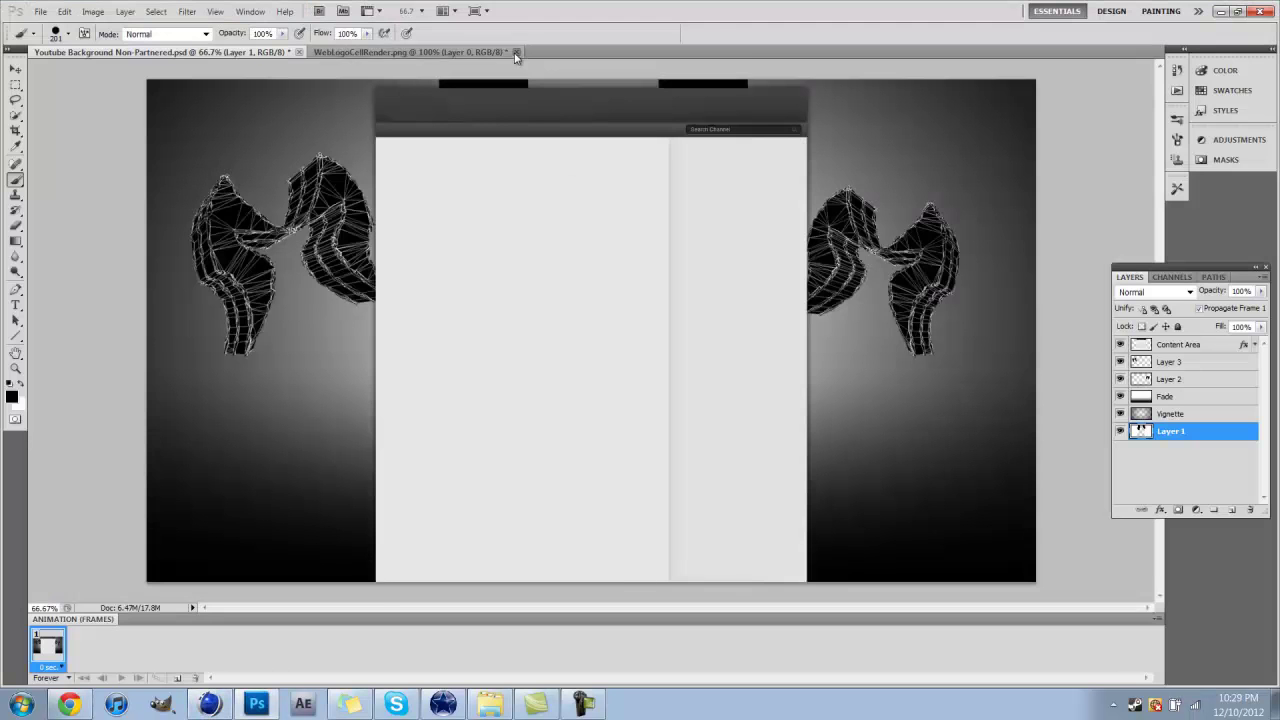
In Photoshop, close the WebLogoCellRender.png document and open the rendered channel-name text PNG.
click(516, 53)
click(41, 11)
click(62, 48)
scroll(786, 240, down, 5)
click(810, 255)
double_click(810, 255)
Place the rendered text in the background document, scaled and tilted upward across the left logo, on a layer above it.
key(v)
drag(620, 360, 397, 204)
click(1170, 431)
key(ctrl+t)
drag(701, 206, 518, 220)
mouse_move(405, 204)
mouse_down()
mouse_move(398, 238)
mouse_move(354, 258)
mouse_move(400, 191)
mouse_up()
drag(617, 163, 350, 217)
key(Return)
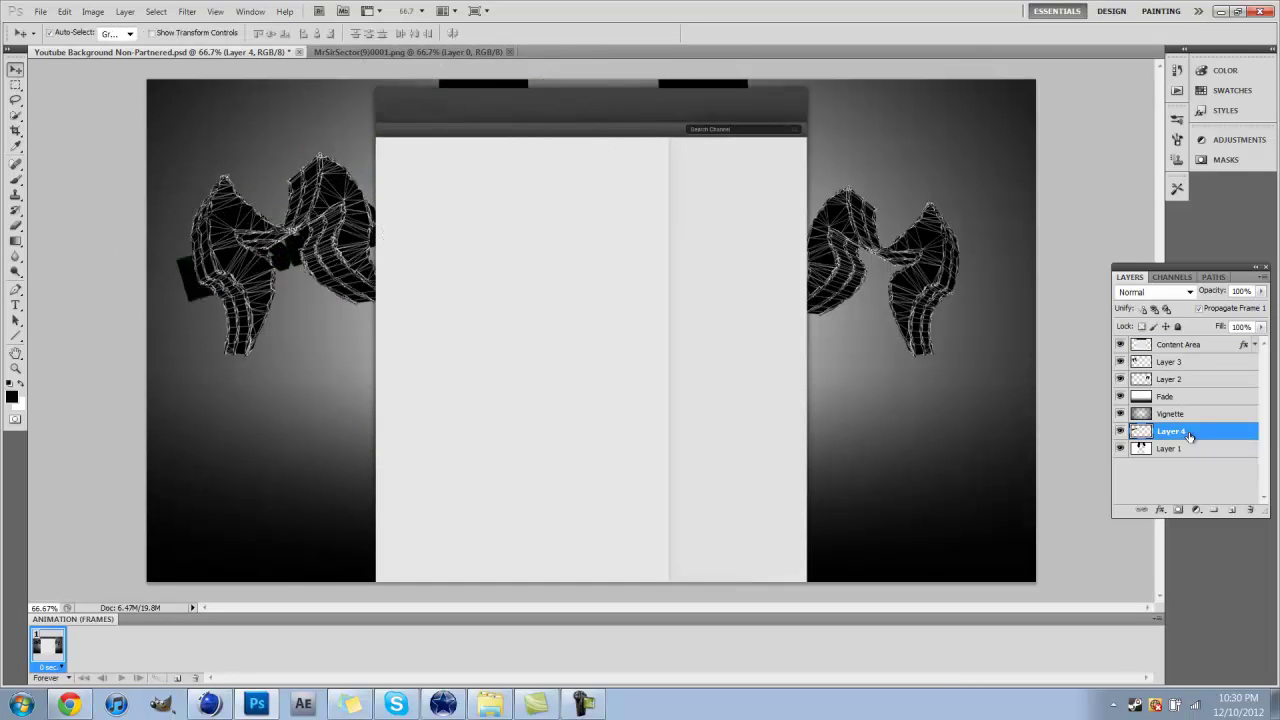
drag(1188, 436, 1183, 364)
drag(337, 247, 338, 262)
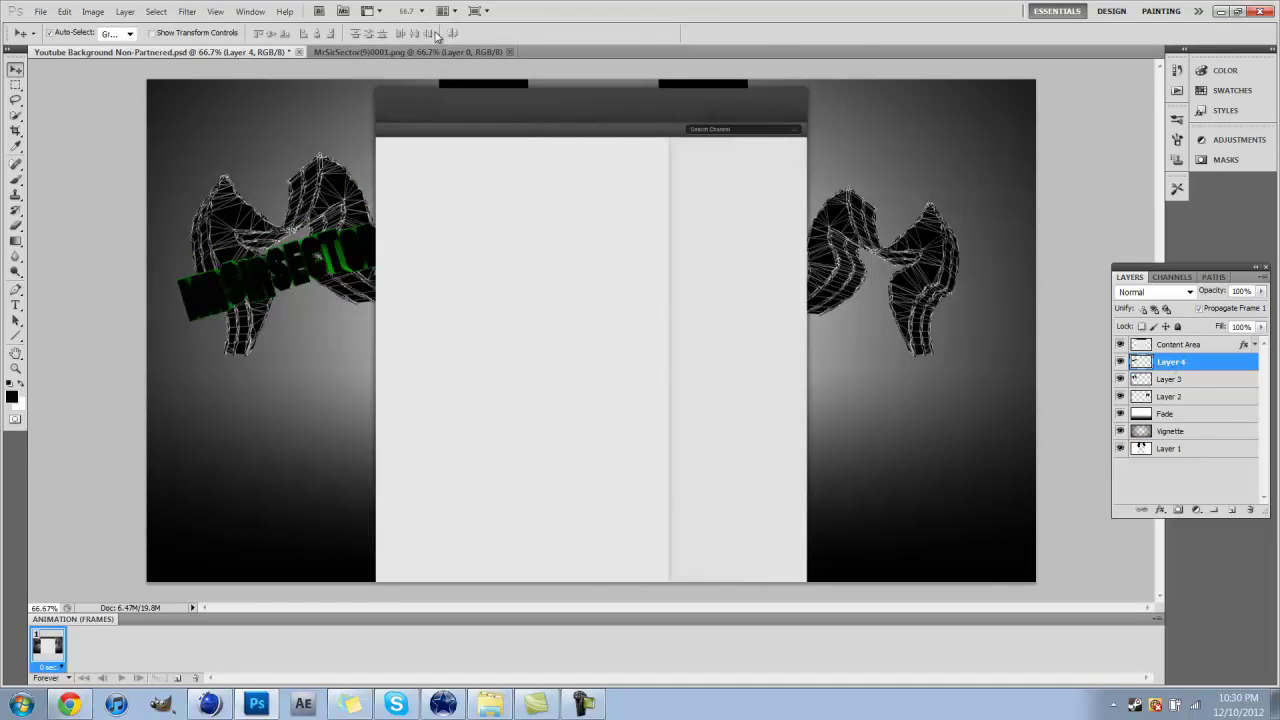
Add a second copy of the rendered text, scaled and tilted downward across the right logo.
click(408, 51)
drag(300, 150, 900, 285)
key(ctrl+t)
drag(1124, 222, 960, 298)
drag(1038, 312, 940, 293)
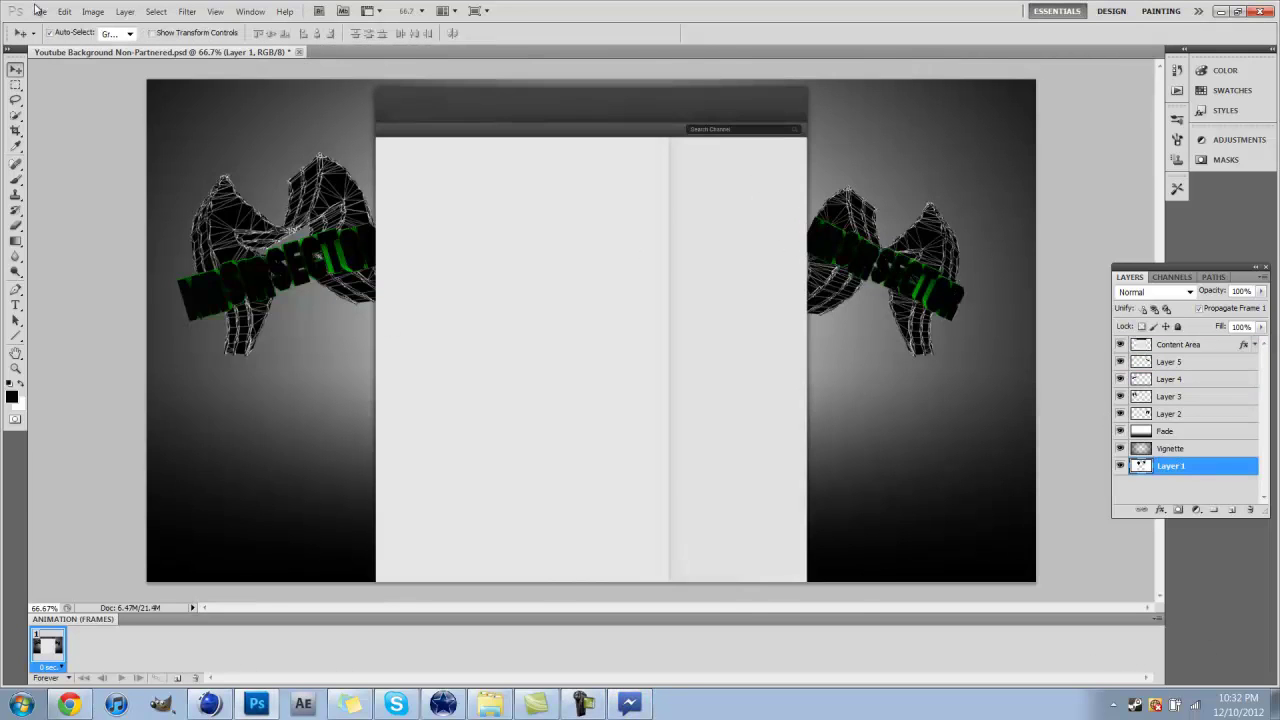
Open the red Paint_Splash_PNG image from the Spalsh Renders folder.
click(38, 10)
click(52, 44)
click(433, 188)
scroll(680, 240, down, 5)
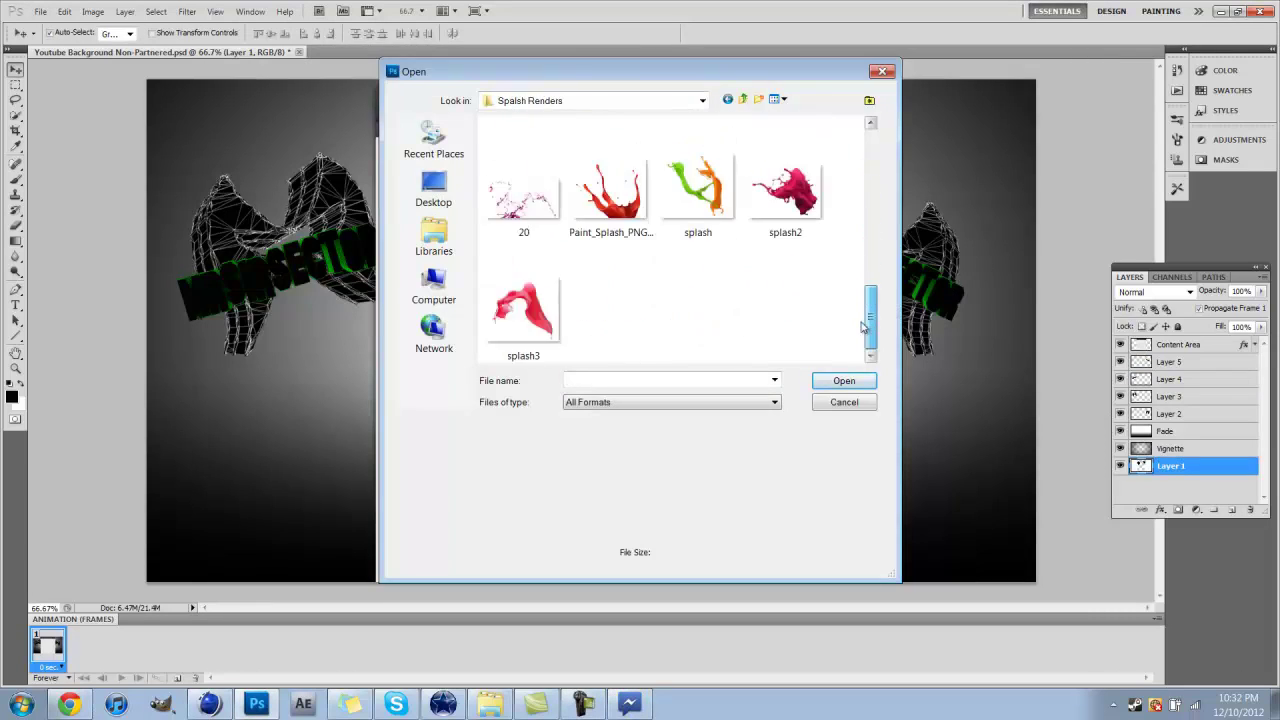
double_click(690, 190)
Add a Selective Color adjustment layer to the splash image and choose the Greens range.
click(1239, 139)
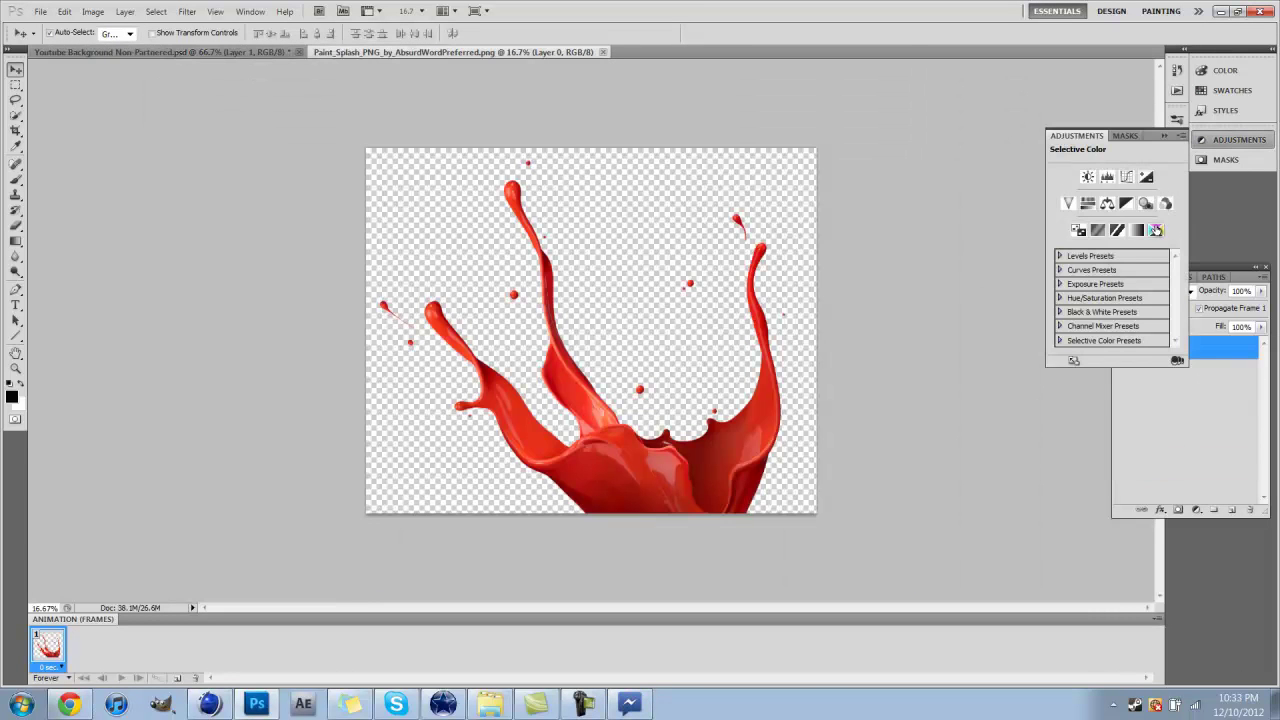
click(1156, 230)
click(1115, 181)
click(1105, 209)
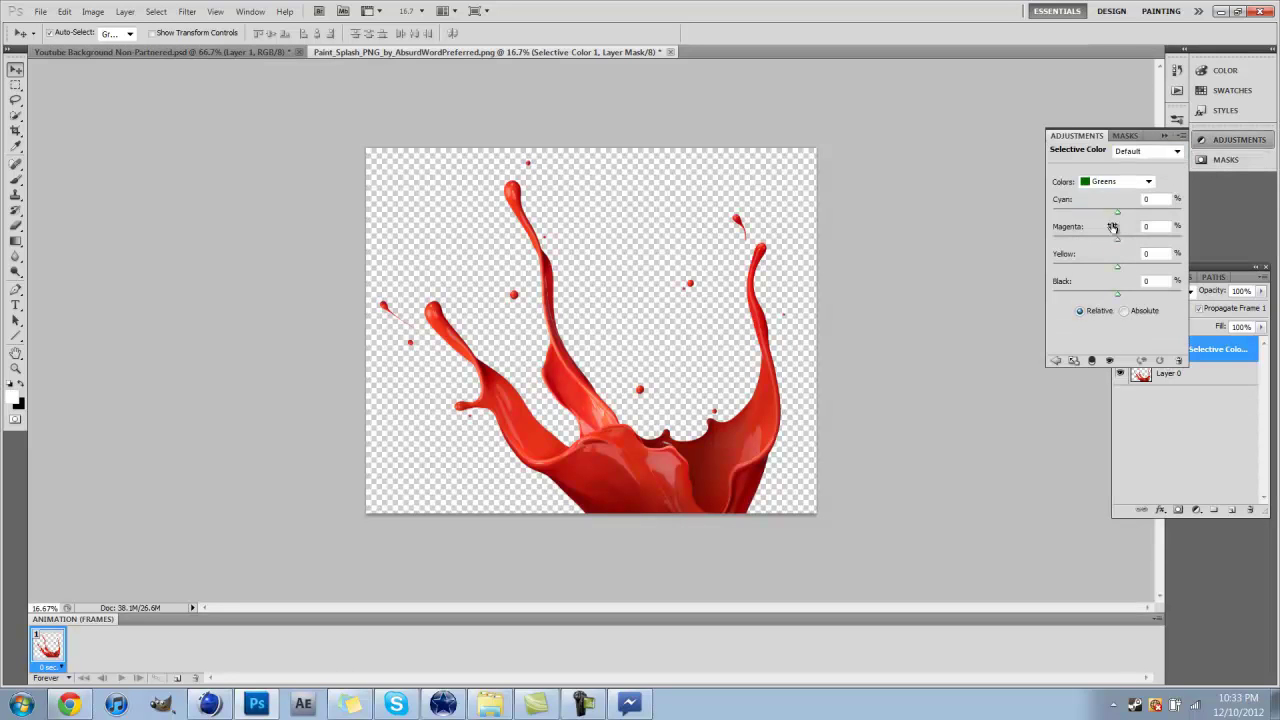
Add a Black & White adjustment layer and shift its color sliders to turn the red splash into a pale tone.
click(1058, 360)
click(1123, 300)
click(1125, 203)
drag(1122, 210, 1184, 210)
drag(1120, 234, 1055, 207)
drag(1182, 231, 1063, 233)
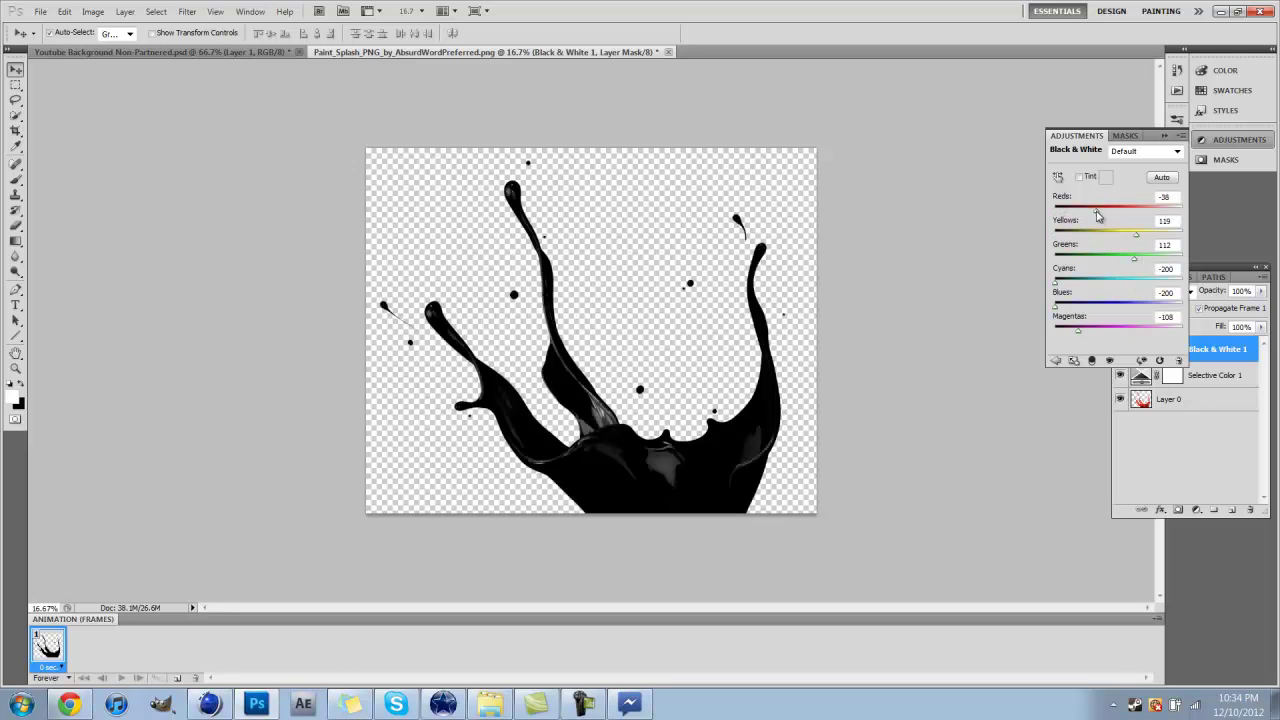
drag(1094, 215, 1105, 209)
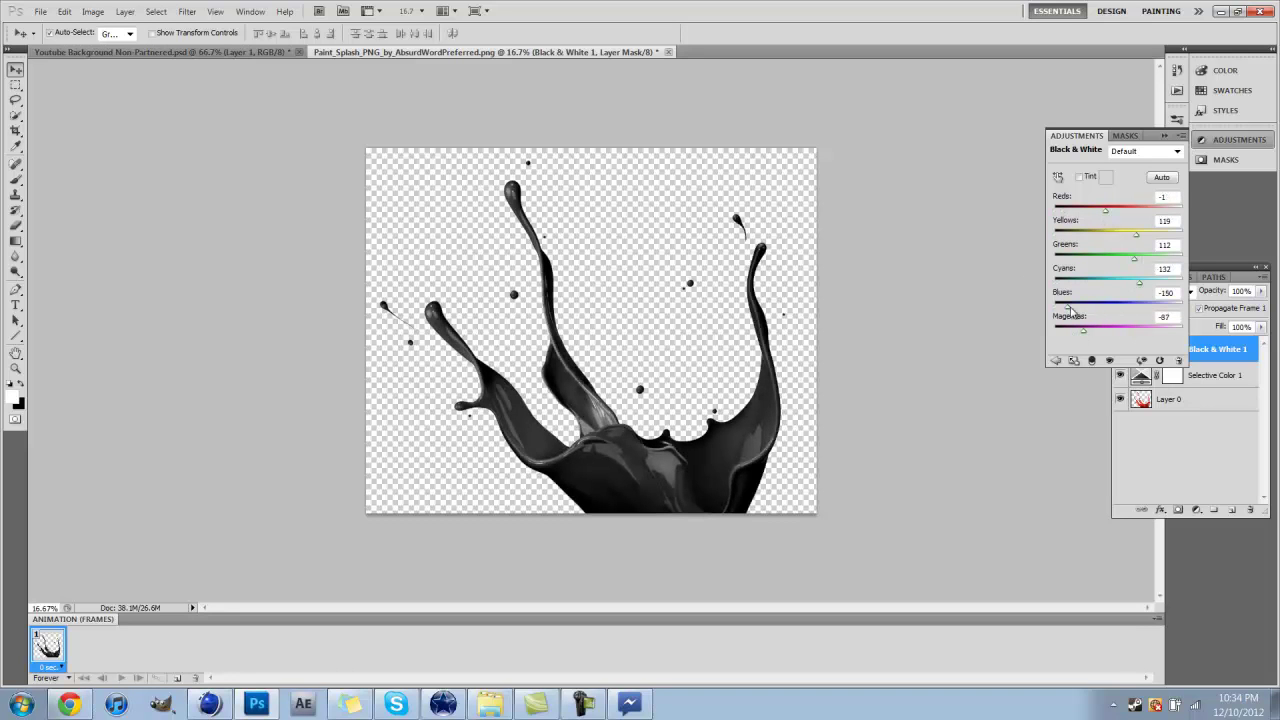
drag(1131, 235, 1181, 235)
drag(1120, 257, 1113, 262)
drag(697, 482, 503, 283)
click(505, 287)
click(1170, 482)
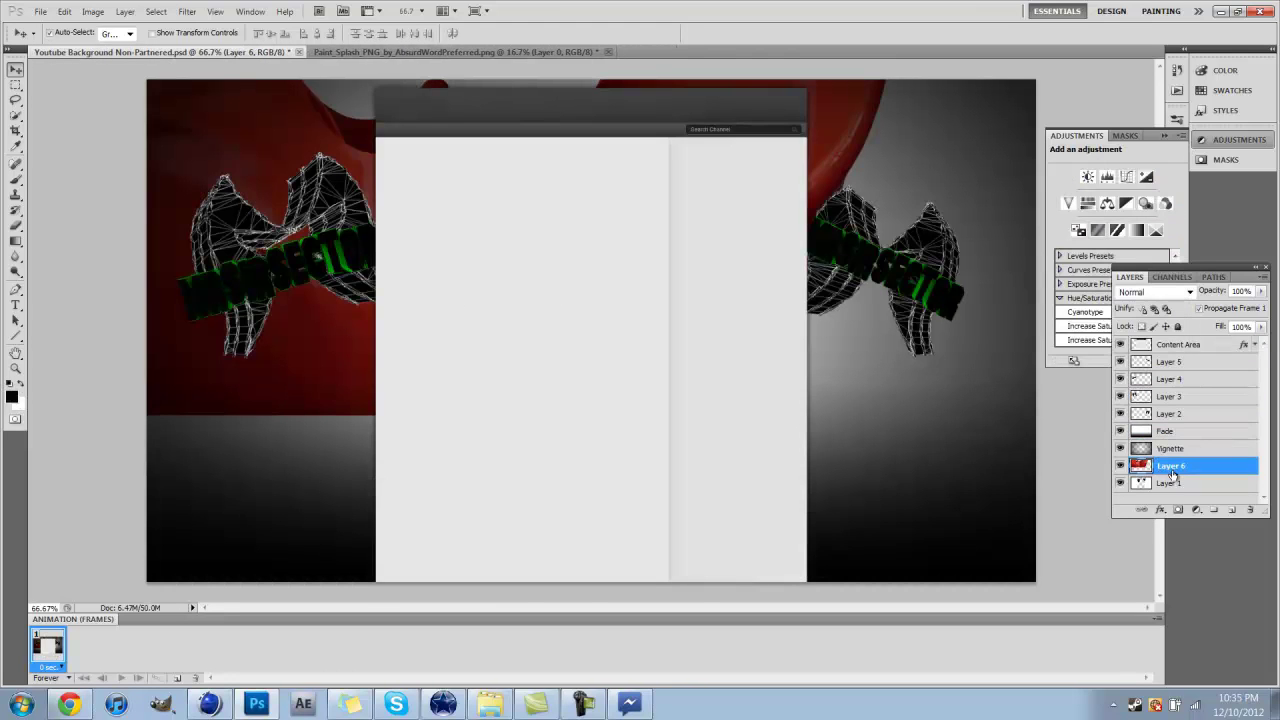
key(ctrl+Tab)
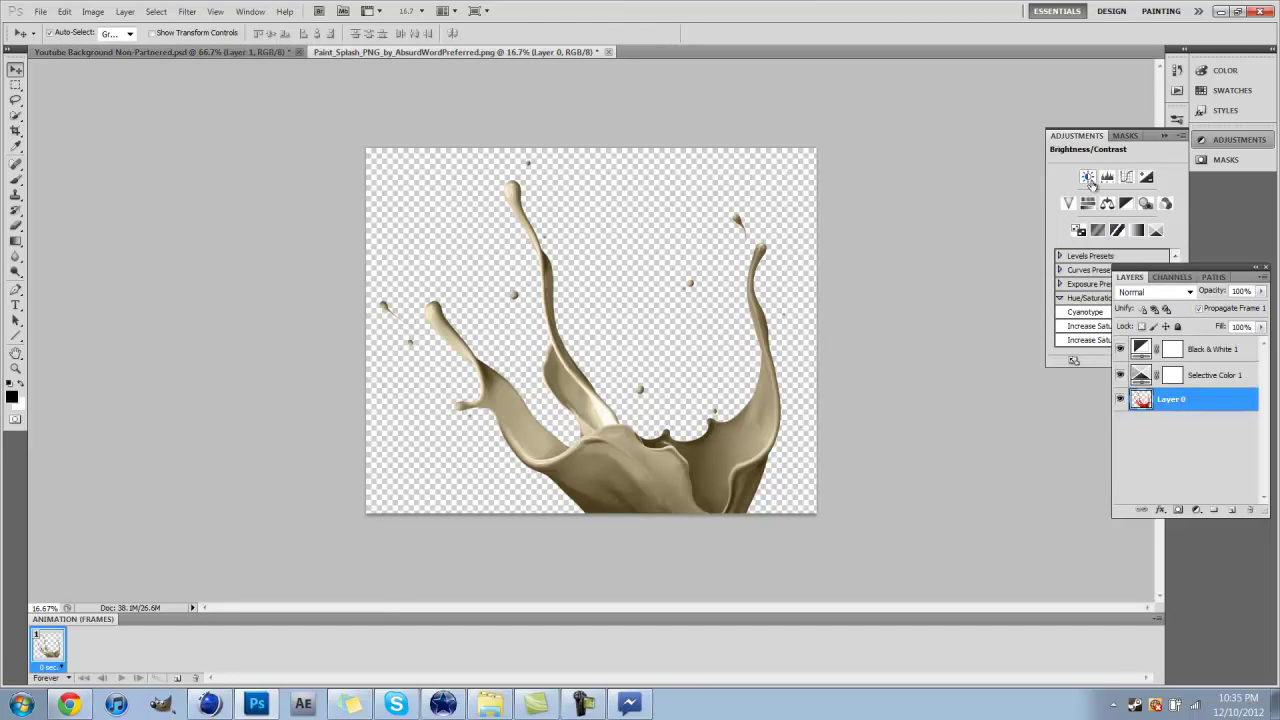
Add Exposure and Brightness/Contrast adjustment layers to the splash image.
click(1128, 177)
drag(1124, 220, 1119, 220)
click(1119, 136)
click(1069, 135)
click(1063, 200)
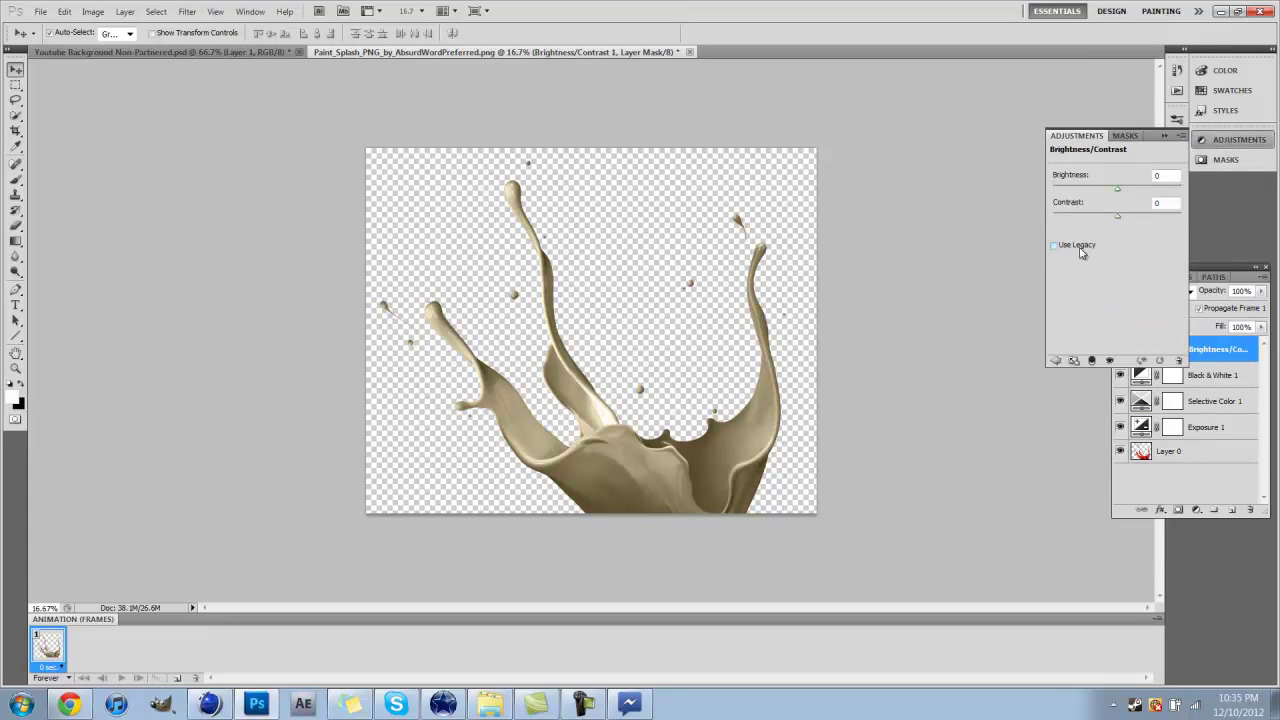
Save the adjusted splash as White in Photoshop PSD format in the Spalsh Renders folder.
click(1186, 378)
click(41, 11)
click(70, 258)
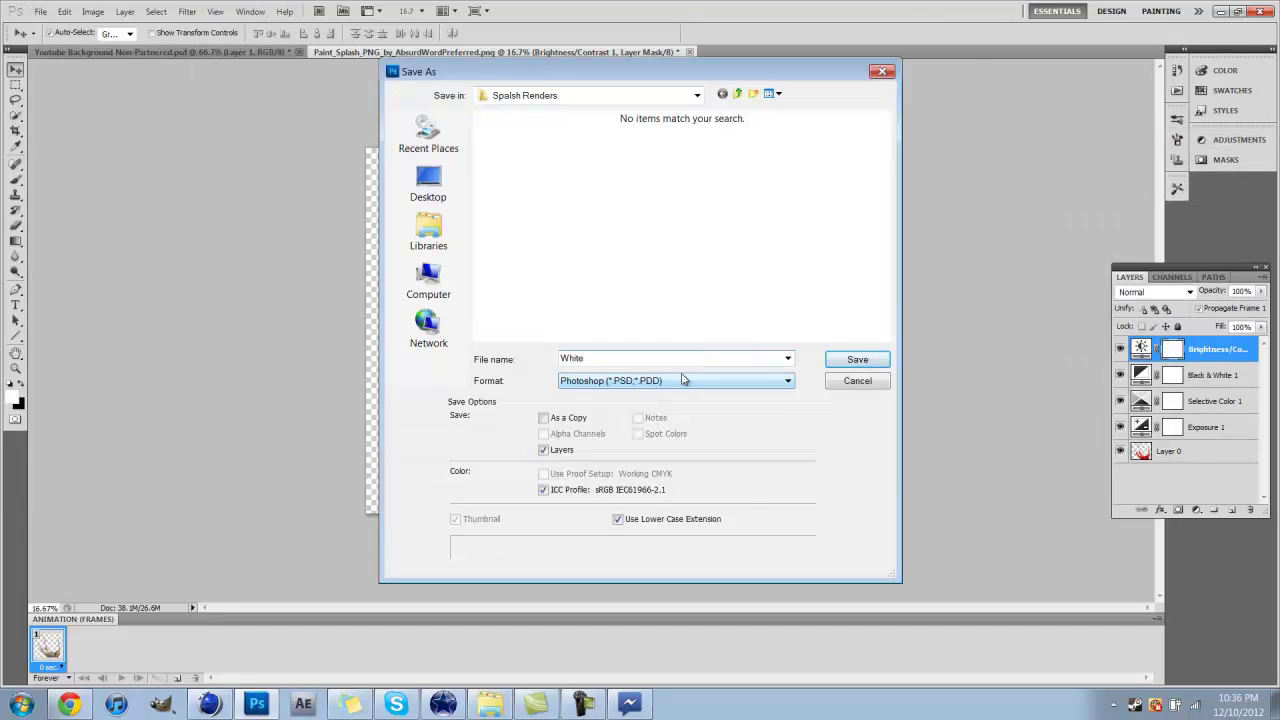
click(857, 359)
key(Return)
Return to the YouTube background document and open the saved White.psd file.
key(ctrl+Tab)
key(Delete)
click(40, 11)
click(60, 48)
double_click(620, 314)
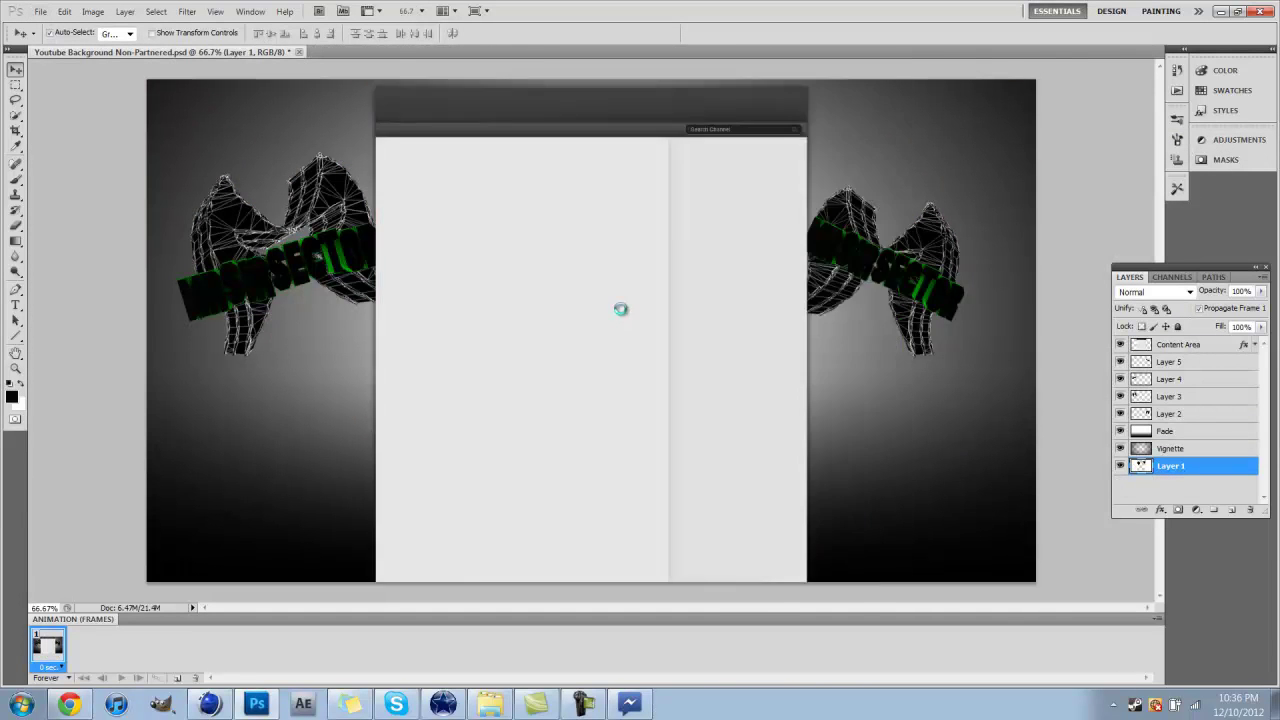
Copy the splash layer and its four adjustment layers from White.psd into the background document.
click(1217, 348)
shift+click(1171, 451)
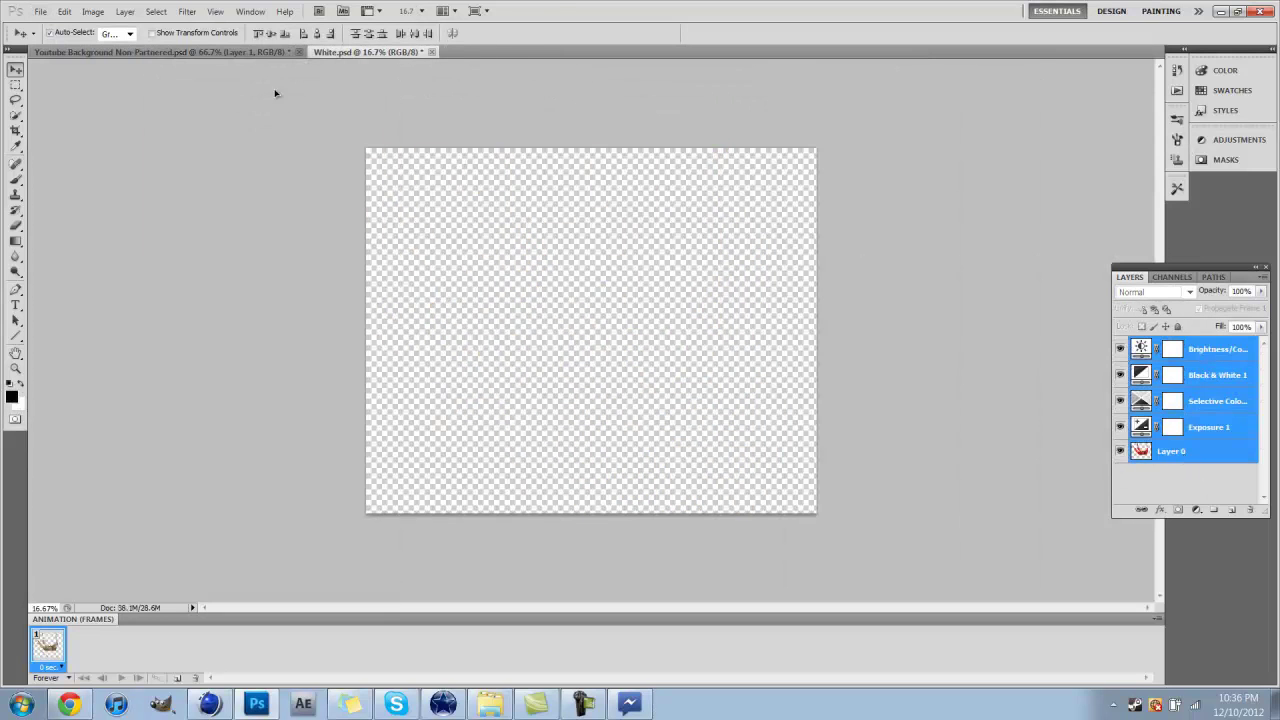
drag(564, 327, 477, 297)
click(523, 457)
drag(1266, 444, 1266, 483)
Scale and rotate the splash on Layer 6 so it spreads out behind the left logo.
click(1200, 477)
click(320, 350)
click(1200, 477)
key(ctrl+t)
mouse_move(479, 184)
mouse_down()
mouse_move(686, 300)
mouse_move(620, 400)
mouse_move(646, 457)
mouse_move(833, 218)
mouse_move(606, 189)
mouse_move(620, 246)
mouse_move(757, 122)
mouse_move(580, 334)
mouse_move(594, 163)
mouse_move(514, 66)
mouse_move(435, 186)
mouse_move(480, 190)
mouse_up()
drag(290, 500, 190, 475)
key(Return)
click(352, 357)
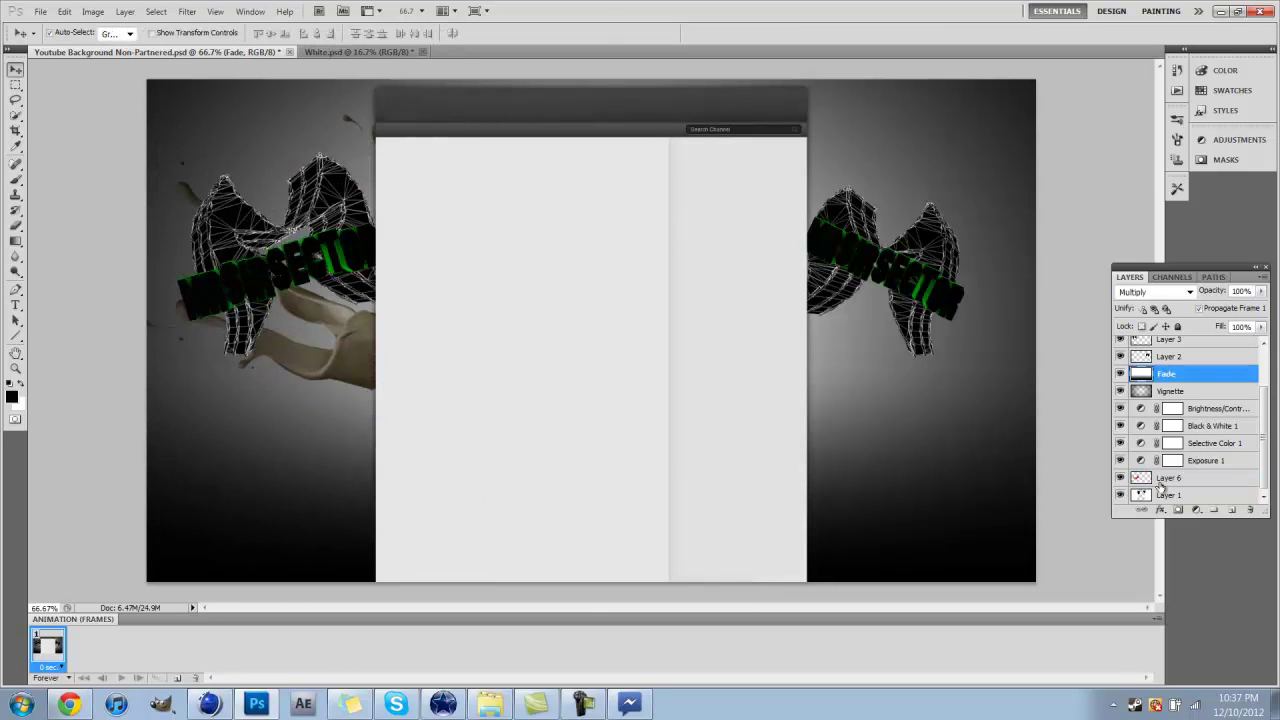
Try to reposition the splash on Layer 6 with a free transform.
click(1168, 478)
key(ctrl+t)
drag(497, 111, 423, 363)
key(Return)
Undo the splash placement so its layers leave the background document, and close White.psd without saving changes.
key(ctrl+alt+z)
key(ctrl+alt+z)
key(ctrl+alt+z)
key(ctrl+Tab)
key(ctrl+w)
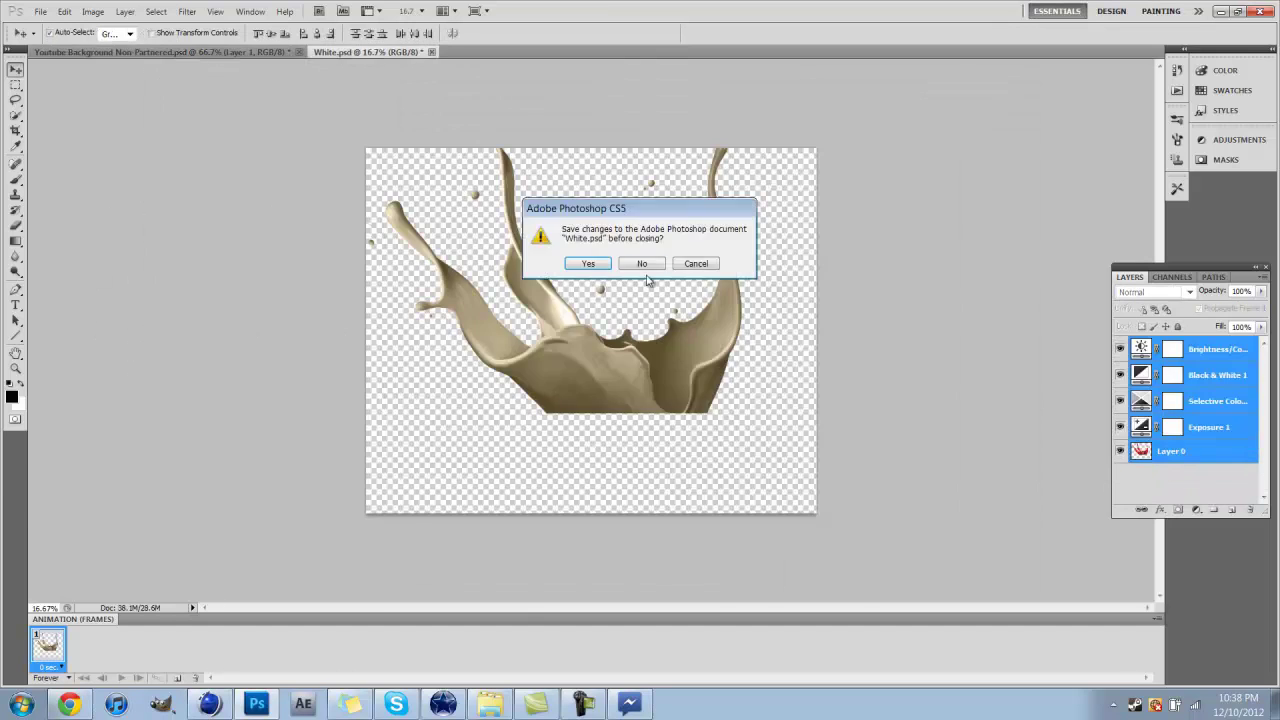
key(n)
Open the cracked asphalt image AsphaltDamaged0037_S(2).jpg from the Textures folder inside GFX.
key(ctrl+o)
click(703, 100)
click(540, 283)
click(703, 100)
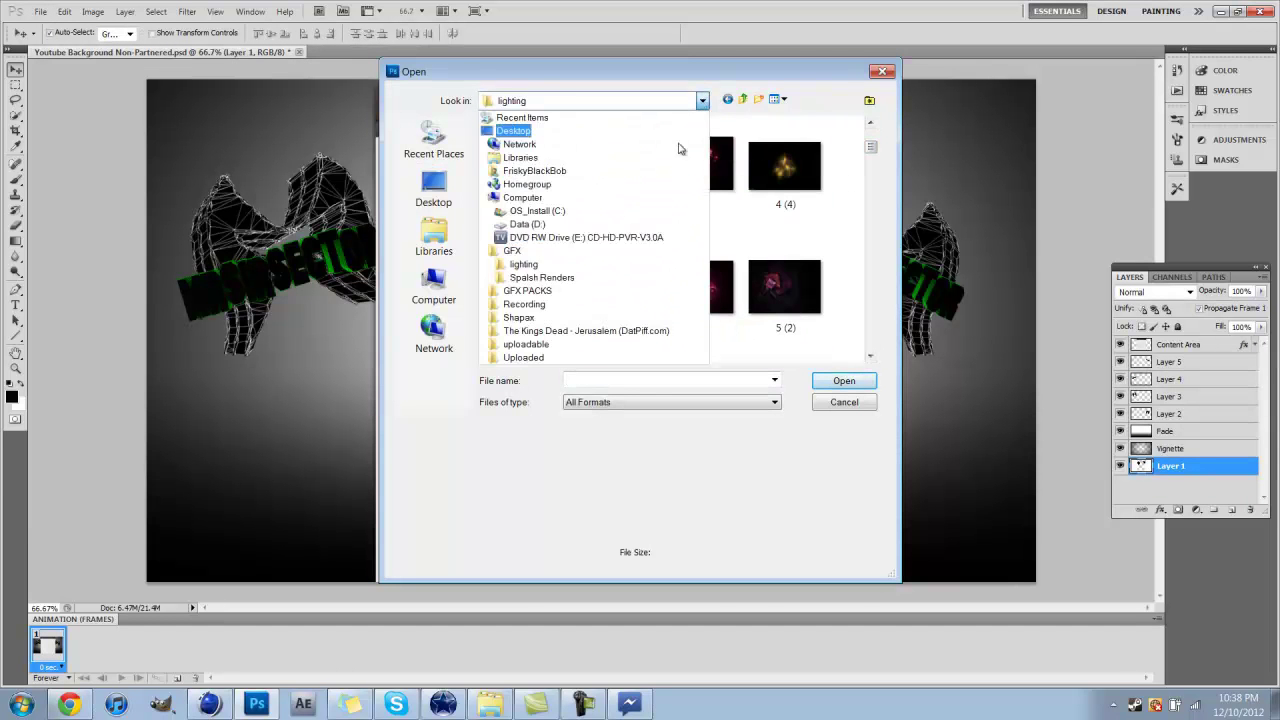
click(512, 250)
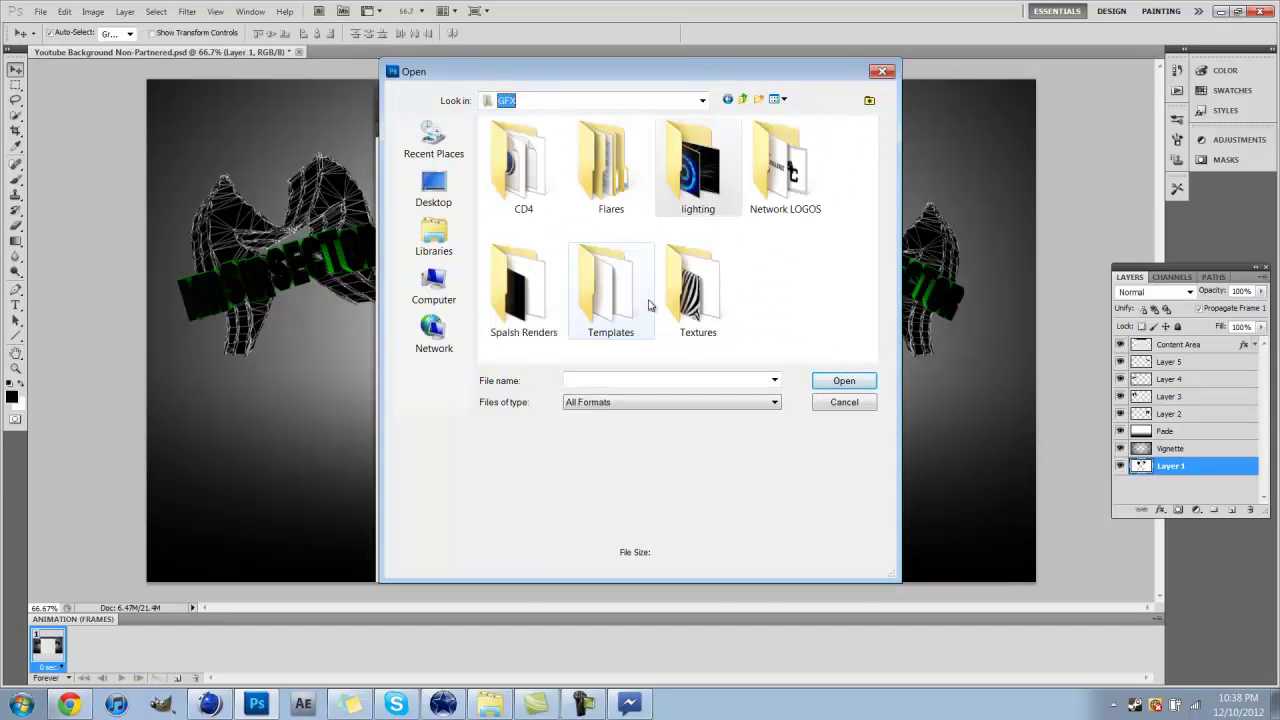
double_click(698, 290)
scroll(640, 220, down, 5)
click(642, 204)
double_click(642, 204)
Copy the asphalt texture into the background document below the Vignette layer and fit it into the canvas's upper-left corner.
drag(640, 300, 492, 219)
key(alt+])
key(alt+[)
key(alt+])
key(alt+])
key(alt+[)
key(alt+[)
key(ctrl+t)
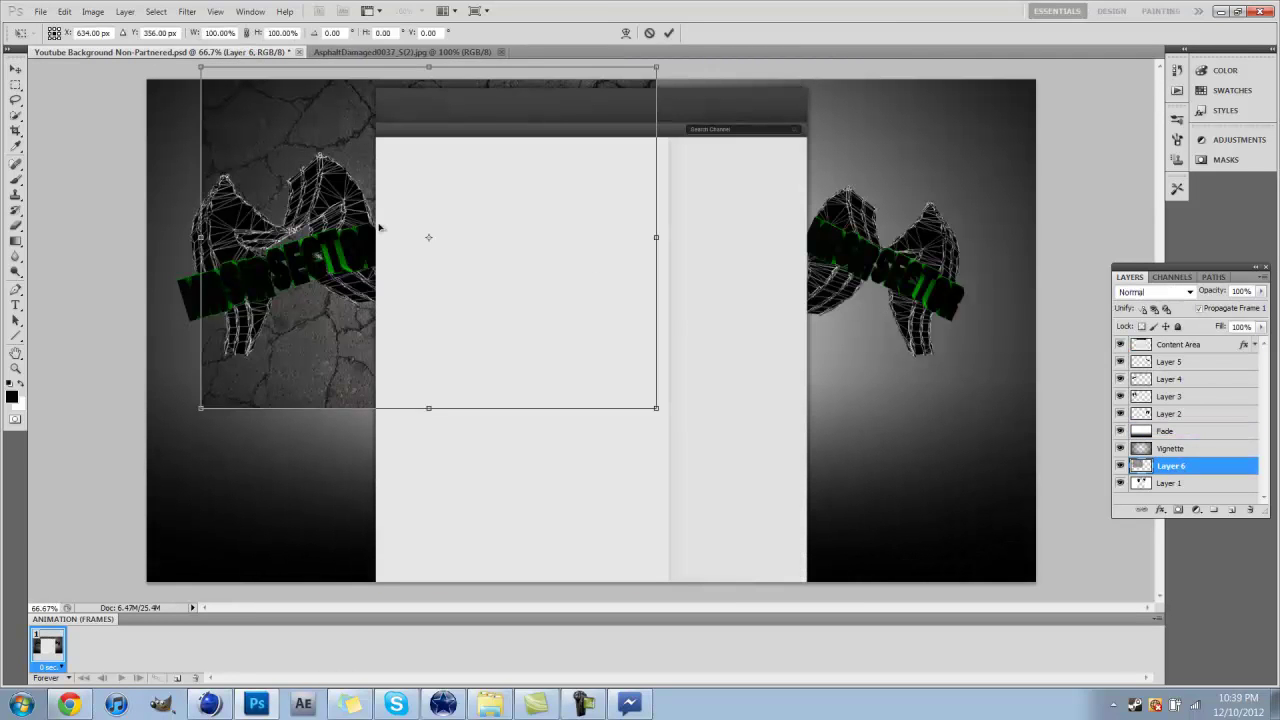
drag(430, 300, 377, 312)
drag(380, 422, 375, 380)
key(Return)
Try to cover the lower left area with a second copy of the asphalt texture.
key(ctrl+Tab)
drag(520, 212, 345, 389)
key(ctrl+t)
key(Return)
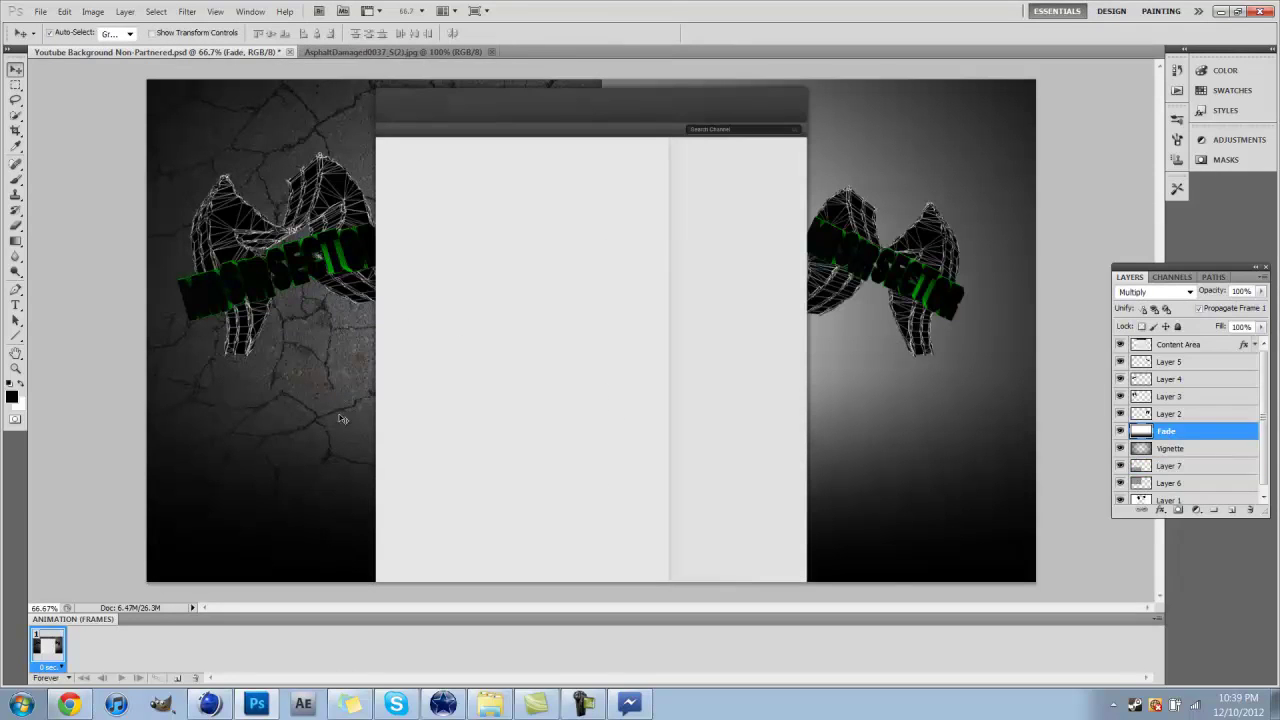
key(Delete)
click(327, 340)
Stretch the asphalt texture on Layer 6 down to the canvas's bottom edge.
click(1140, 466)
key(ctrl+t)
drag(374, 388, 366, 582)
key(Return)
Cover the right side of the background with another stretched copy of the asphalt texture and close the texture file.
click(400, 51)
drag(870, 430, 995, 325)
key(ctrl+t)
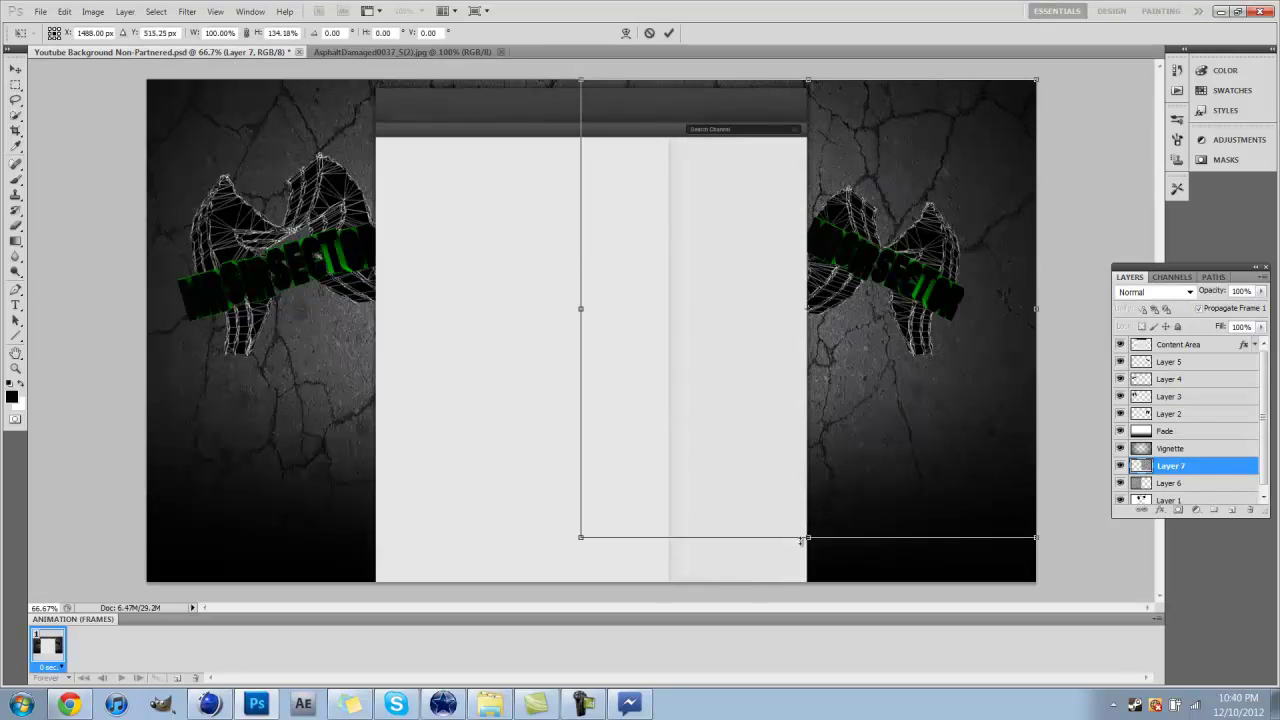
key(Return)
click(490, 52)
click(500, 52)
Look through the Network LOGOS folder inside GFX for logos to open.
click(41, 11)
click(50, 43)
drag(871, 128, 871, 206)
click(702, 100)
click(529, 254)
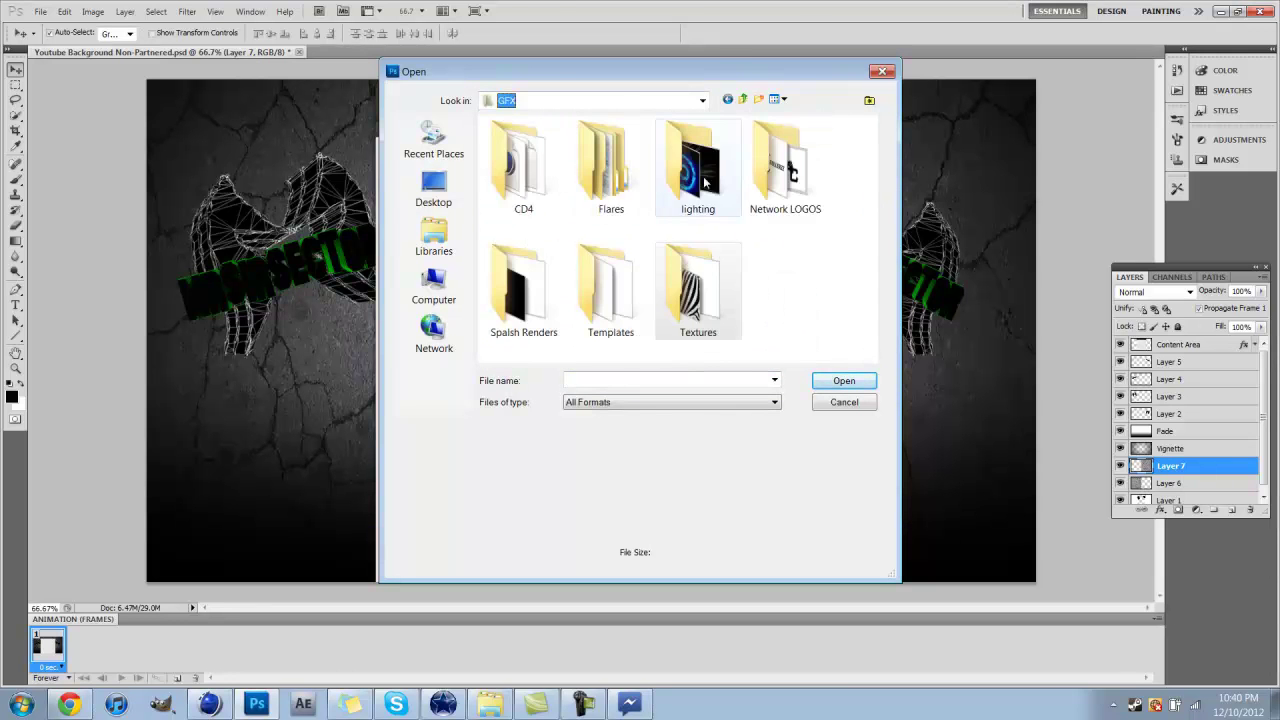
click(780, 160)
double_click(780, 160)
click(871, 356)
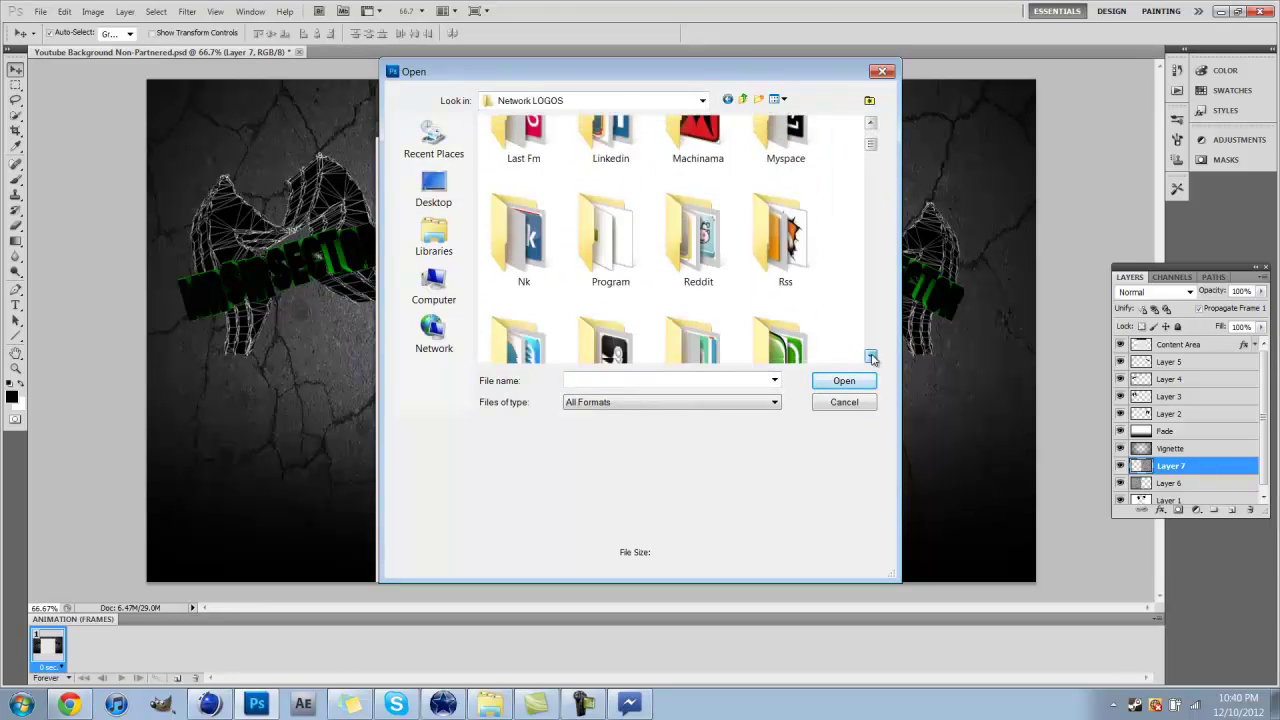
key(Escape)
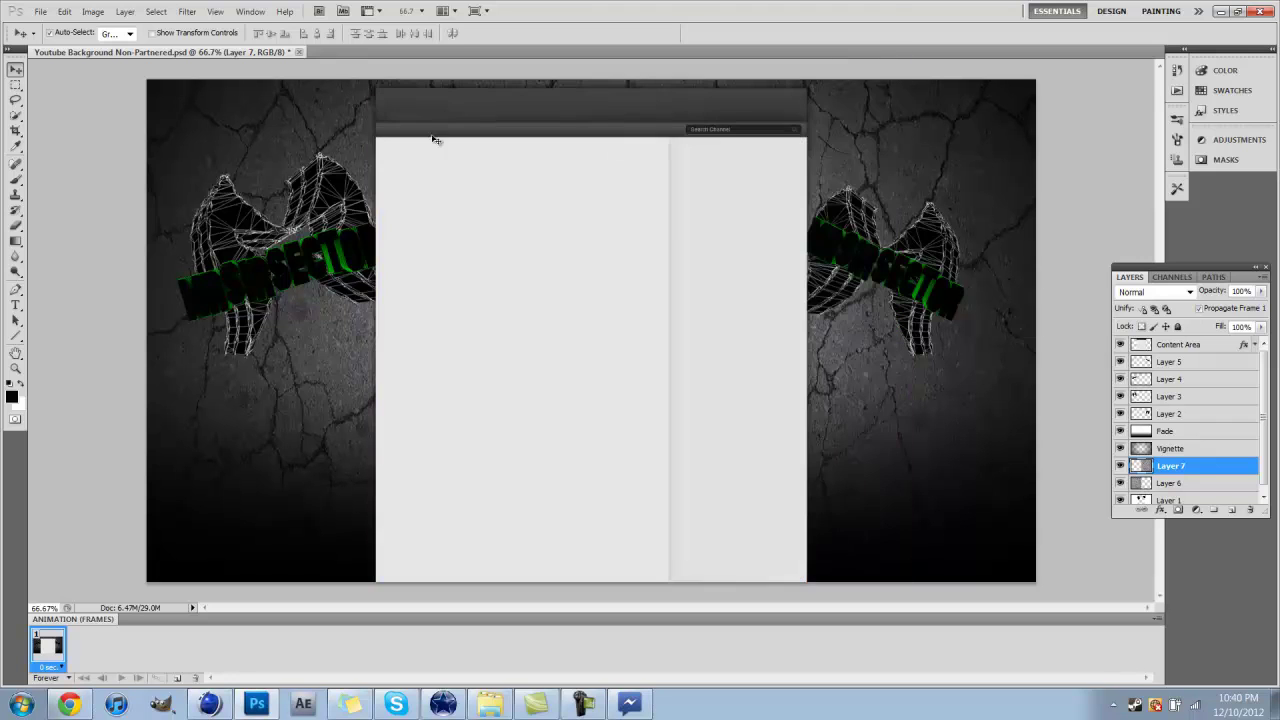
Draw a paragraph text box over the dark header of the content area and shift it up to the canvas's top edge.
click(16, 306)
drag(405, 88, 745, 150)
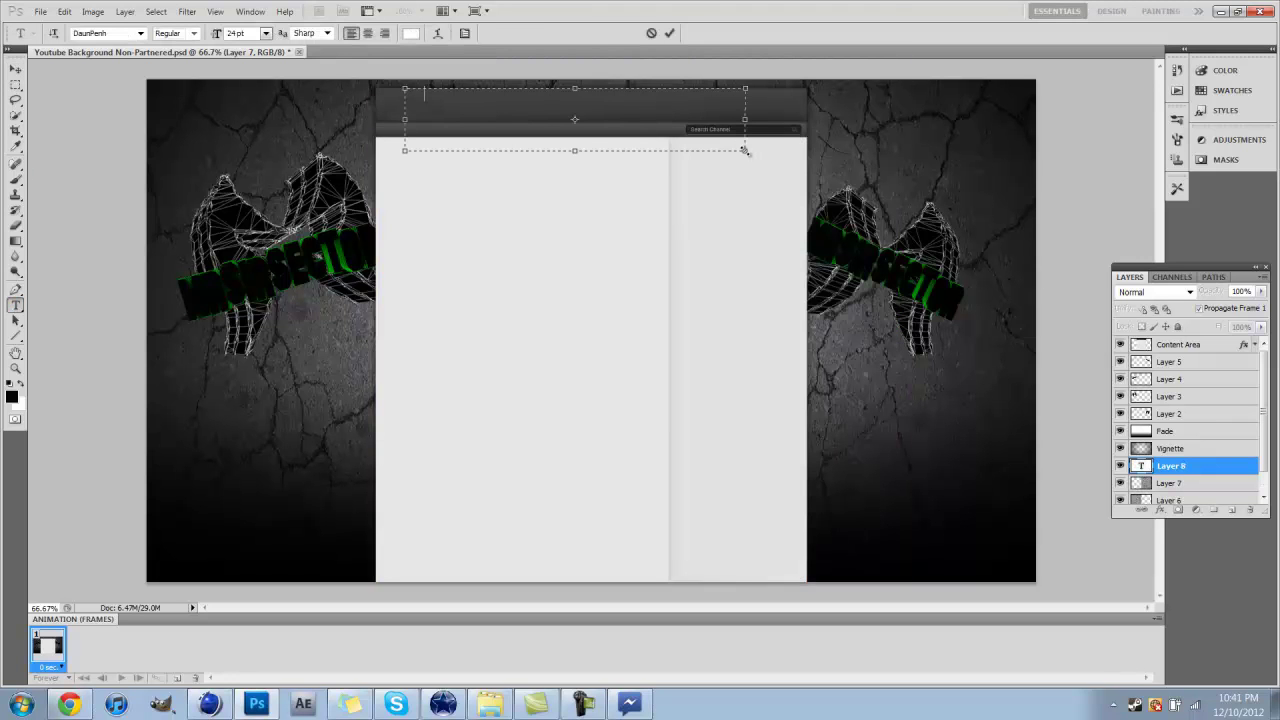
click(464, 33)
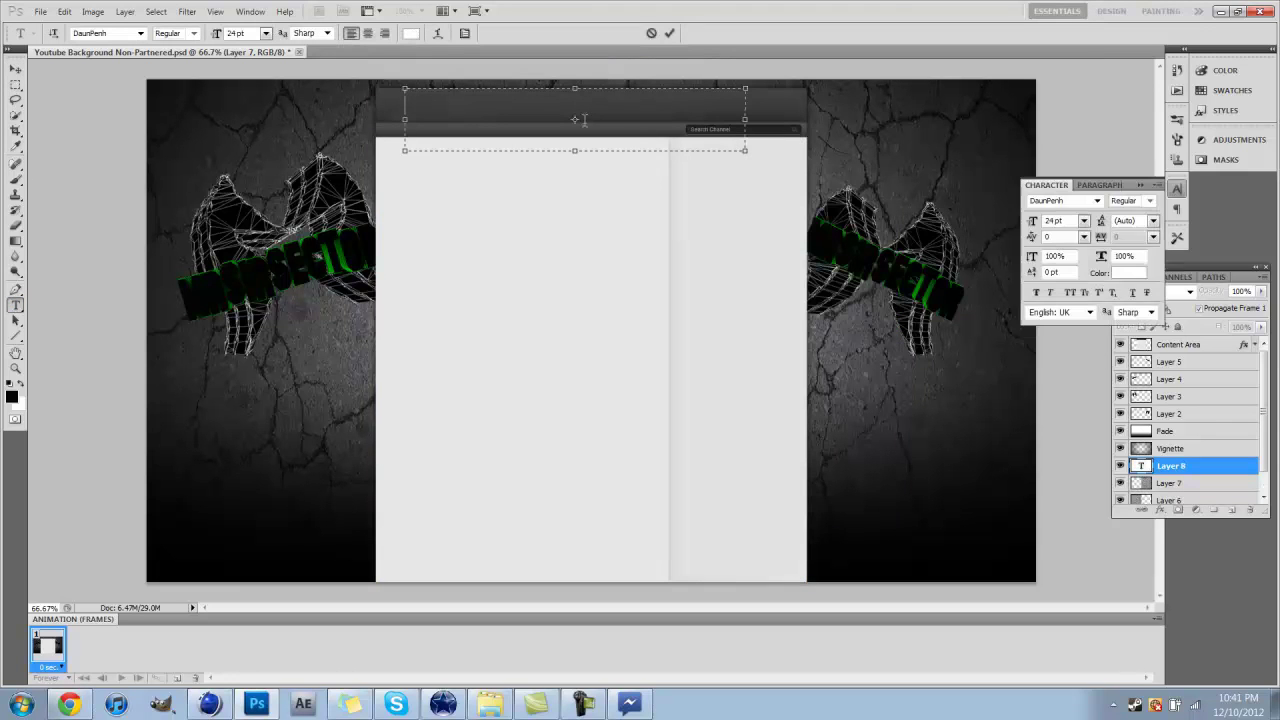
click(1145, 190)
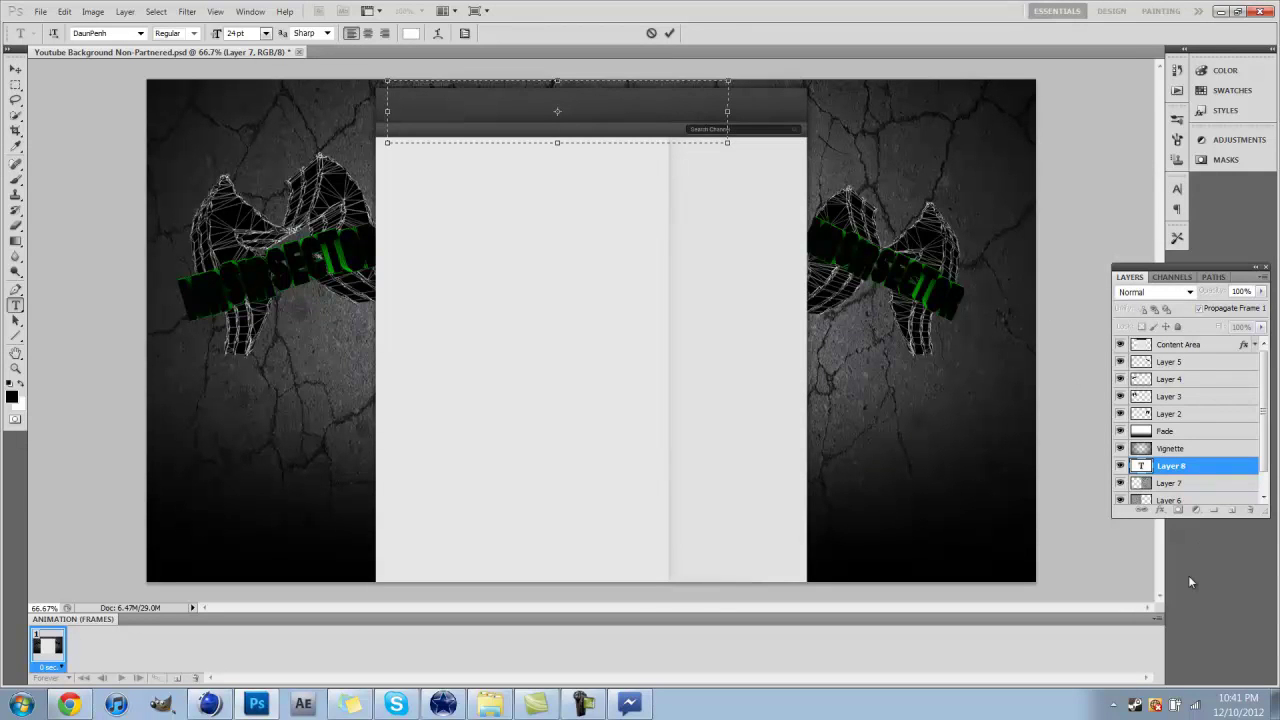
click(266, 33)
click(175, 40)
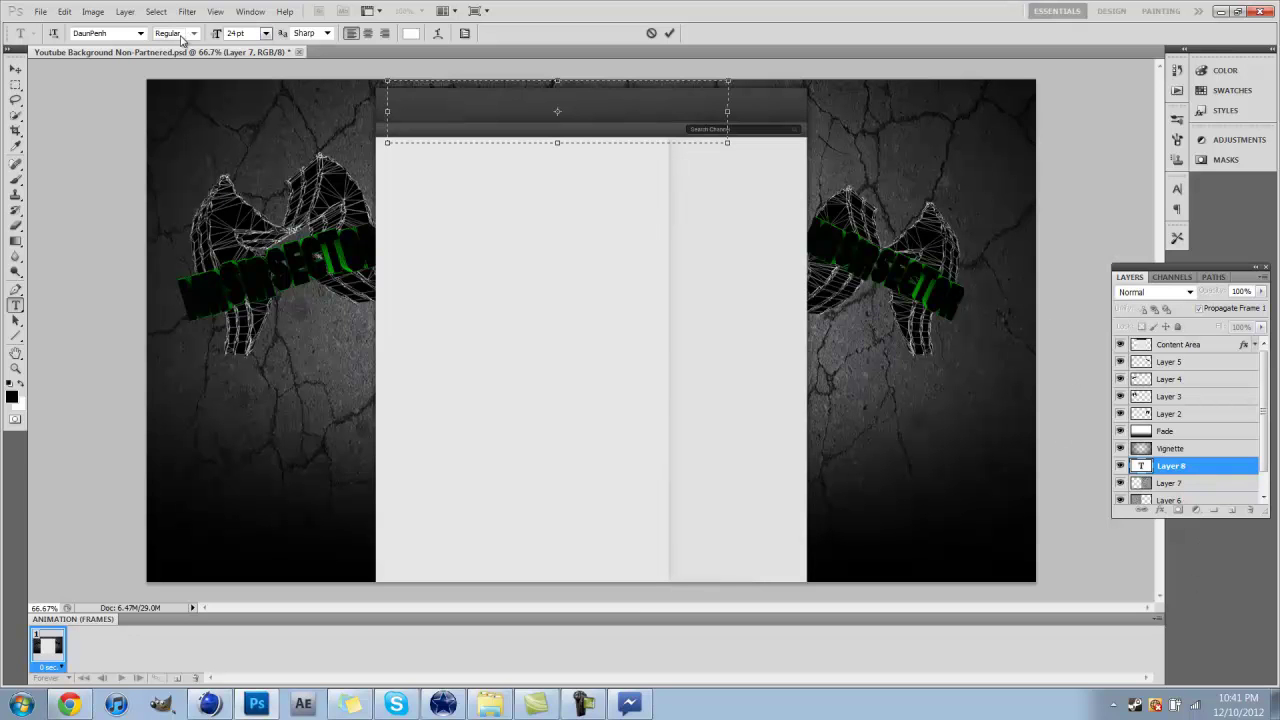
Set the text colour to bright green and choose a font for the "MadeBy" channel-name credit above the header.
click(410, 33)
click(665, 310)
click(618, 318)
click(766, 177)
click(410, 33)
click(653, 190)
click(757, 177)
click(410, 33)
click(636, 188)
click(768, 180)
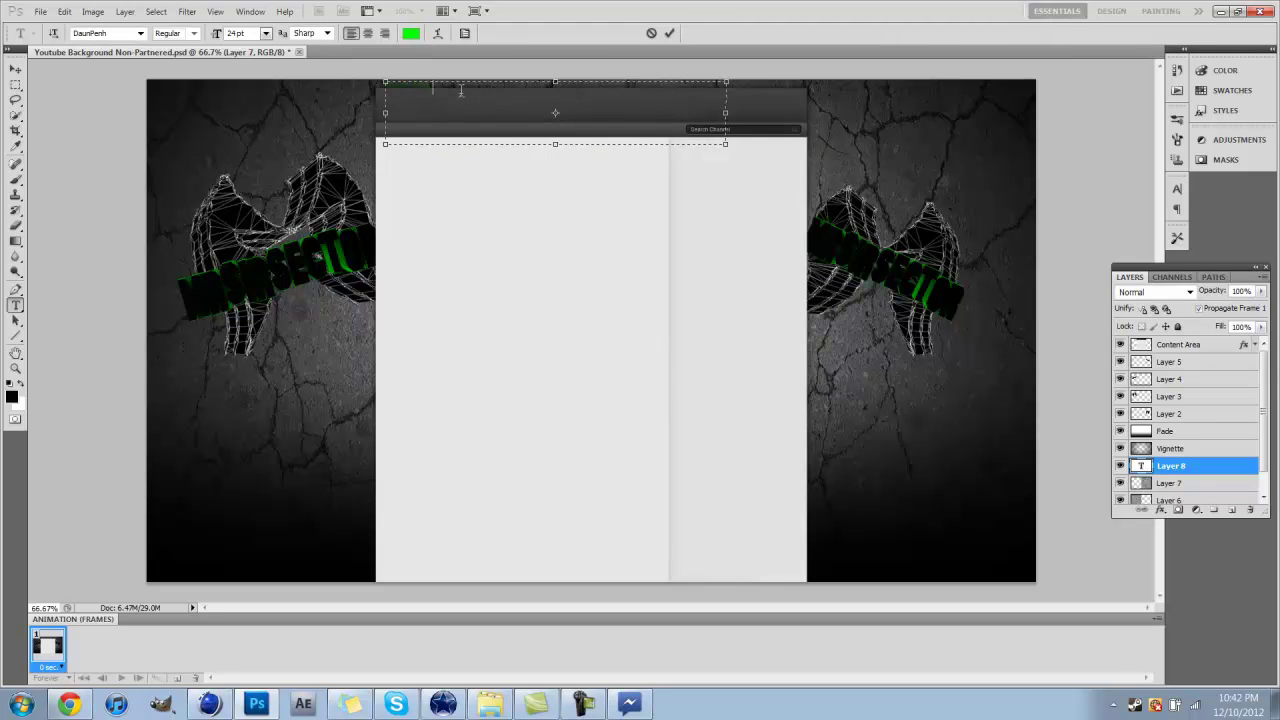
click(140, 33)
click(110, 160)
ctrl+click(485, 78)
Change the font of the green credit text to Mongolian Baiti after trying Ebrima and other fonts.
click(15, 366)
click(343, 123)
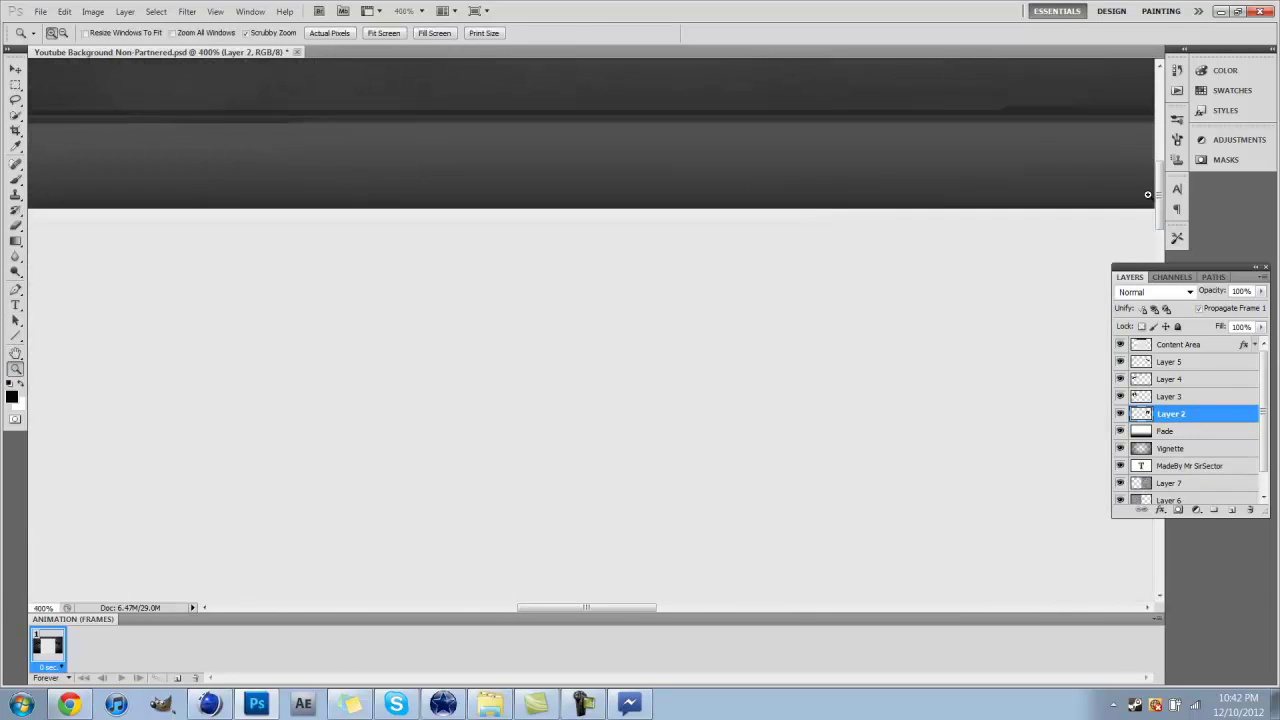
click(343, 123)
click(1197, 465)
drag(917, 463, 25, 181)
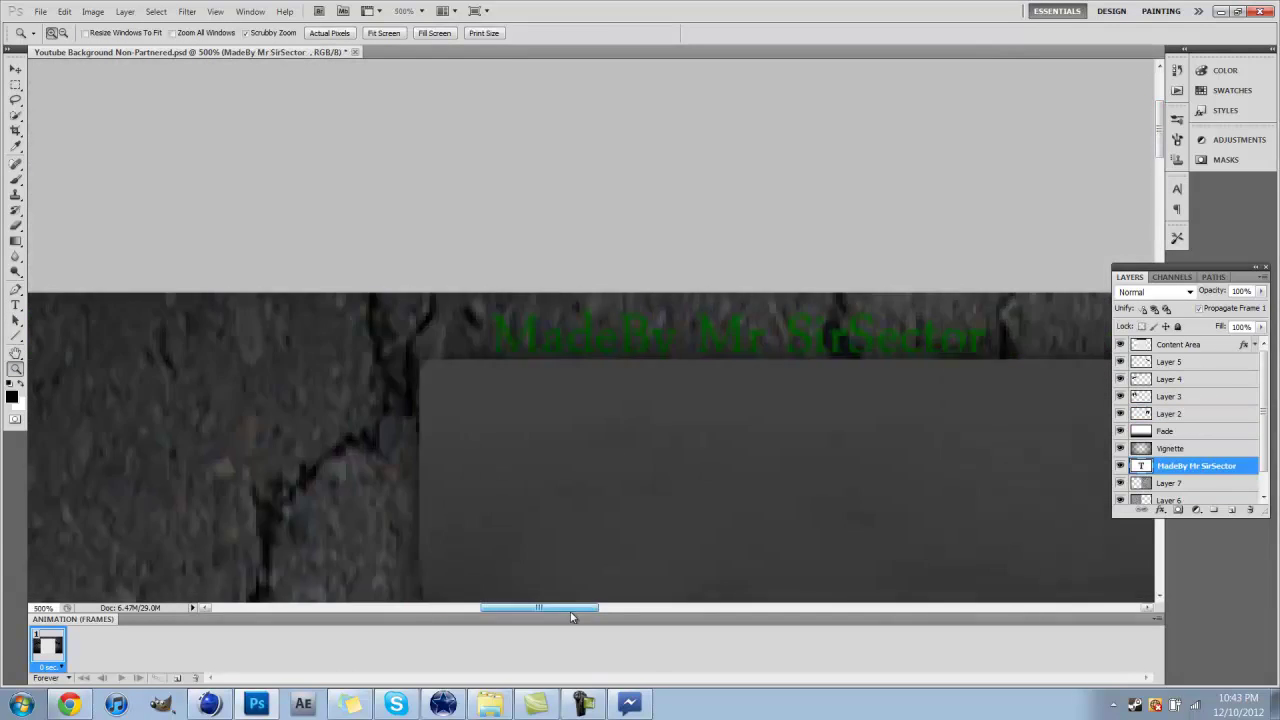
click(15, 304)
click(740, 335)
key(ctrl+a)
click(140, 33)
click(129, 143)
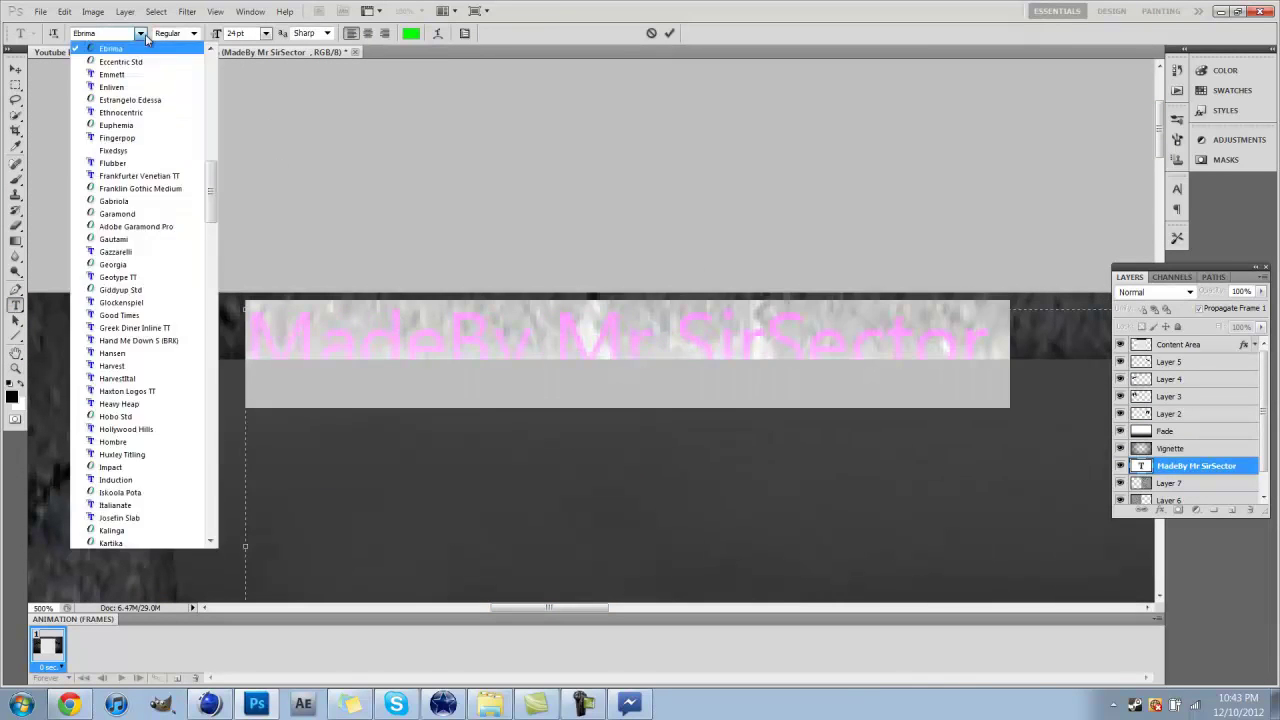
click(140, 33)
click(140, 165)
click(140, 33)
click(148, 184)
click(140, 33)
click(148, 203)
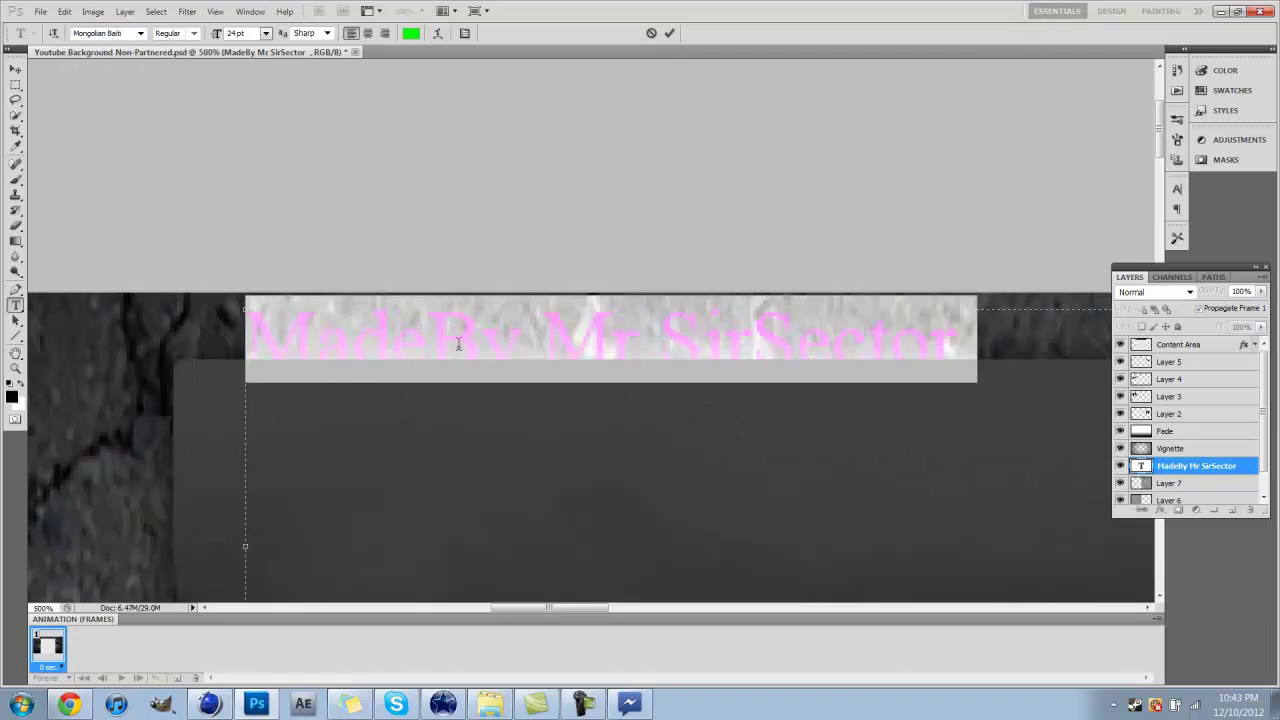
Rewrite the credit as "Made By" followed by the channel name as one word, and nudge it up and left above the header.
key(BackSpace)
text(Made By MrSirSector)
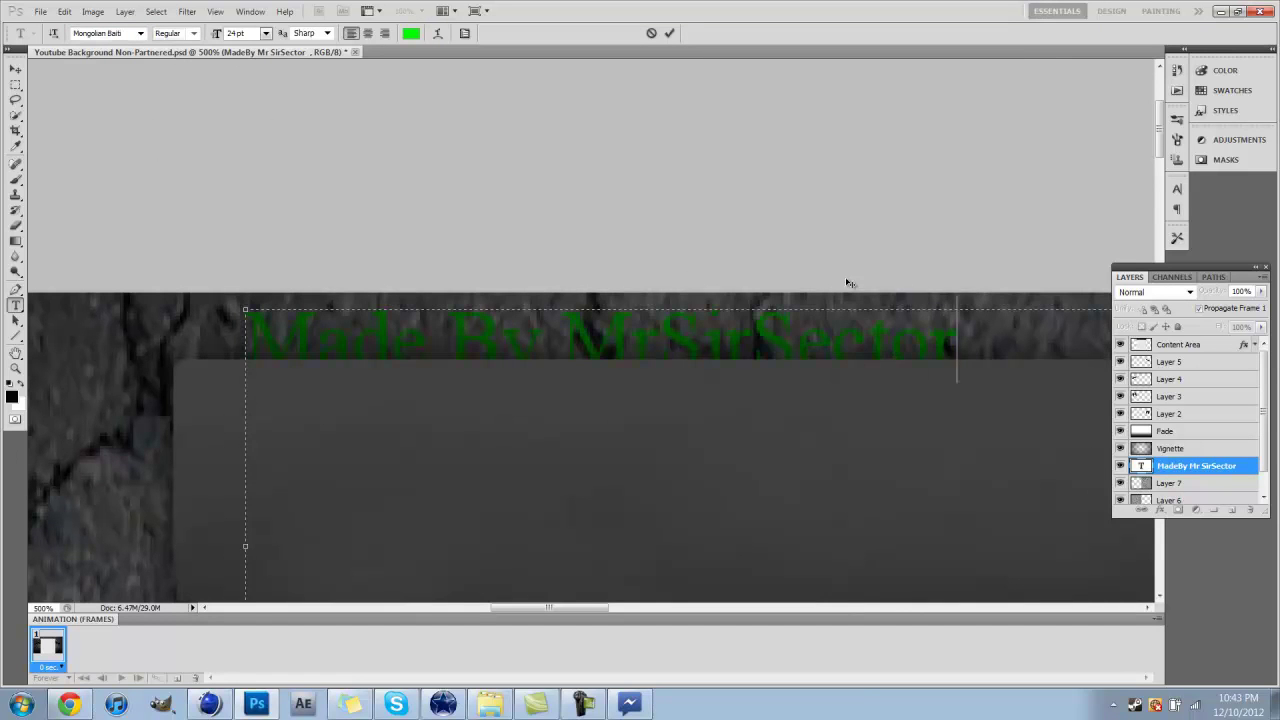
drag(846, 283, 820, 276)
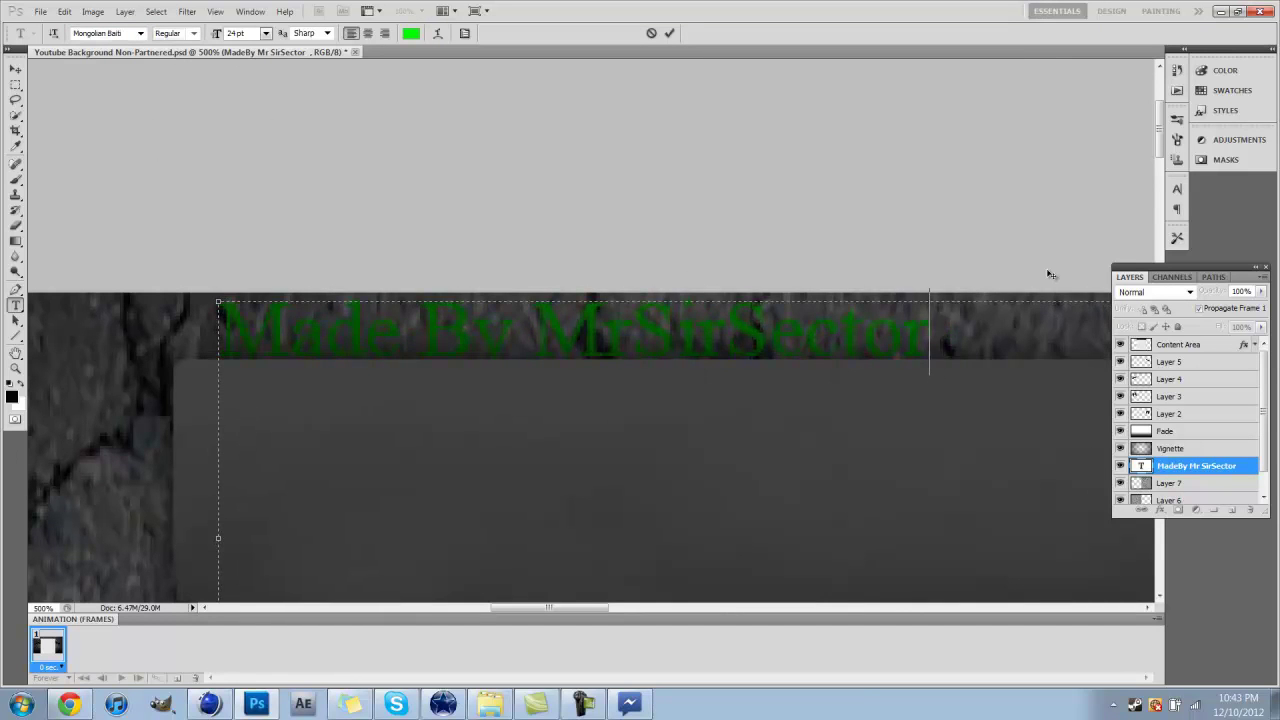
click(15, 68)
click(47, 288)
Examine the whole background design fitted to the screen.
click(15, 368)
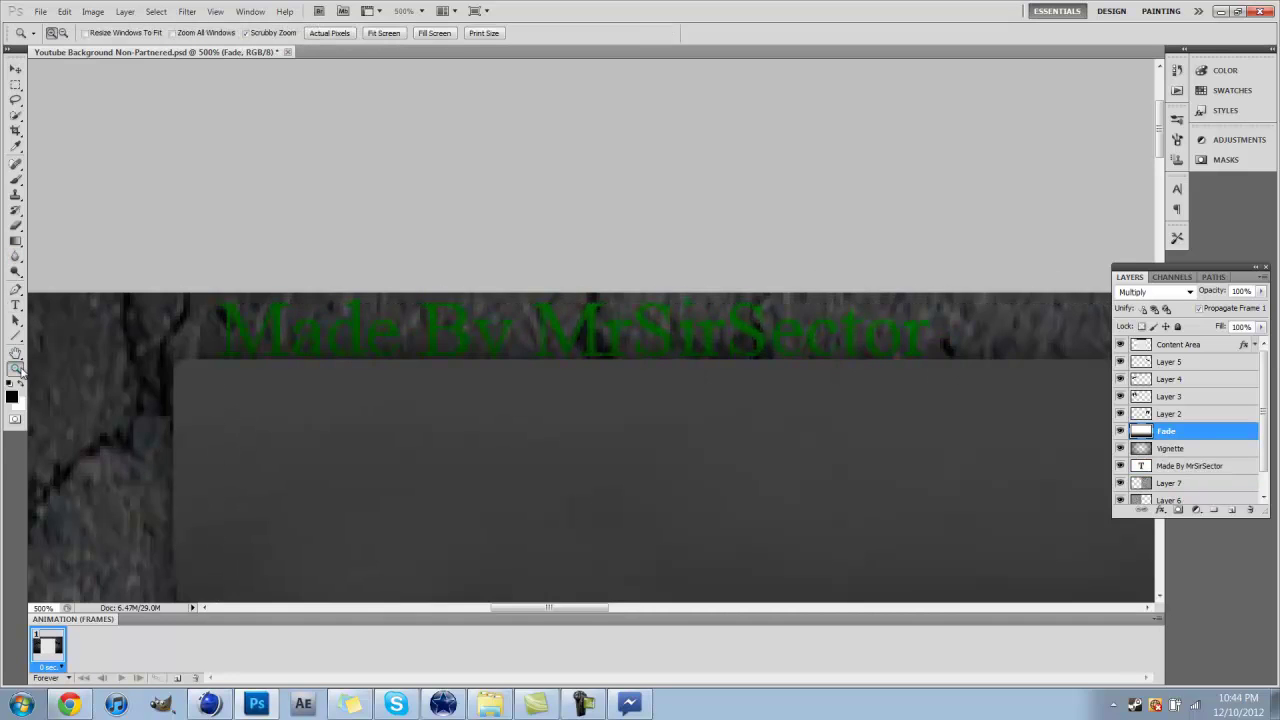
click(272, 444)
right_click(272, 444)
click(314, 526)
right_click(430, 537)
click(472, 566)
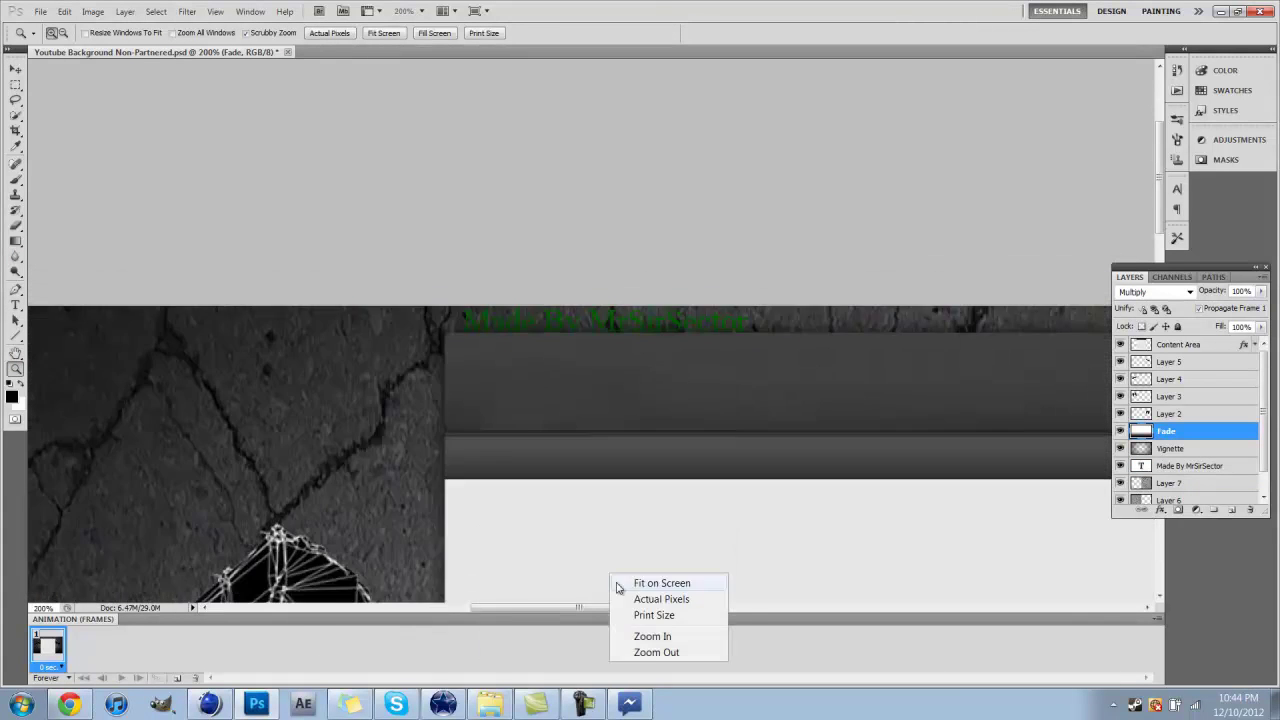
click(443, 34)
click(380, 33)
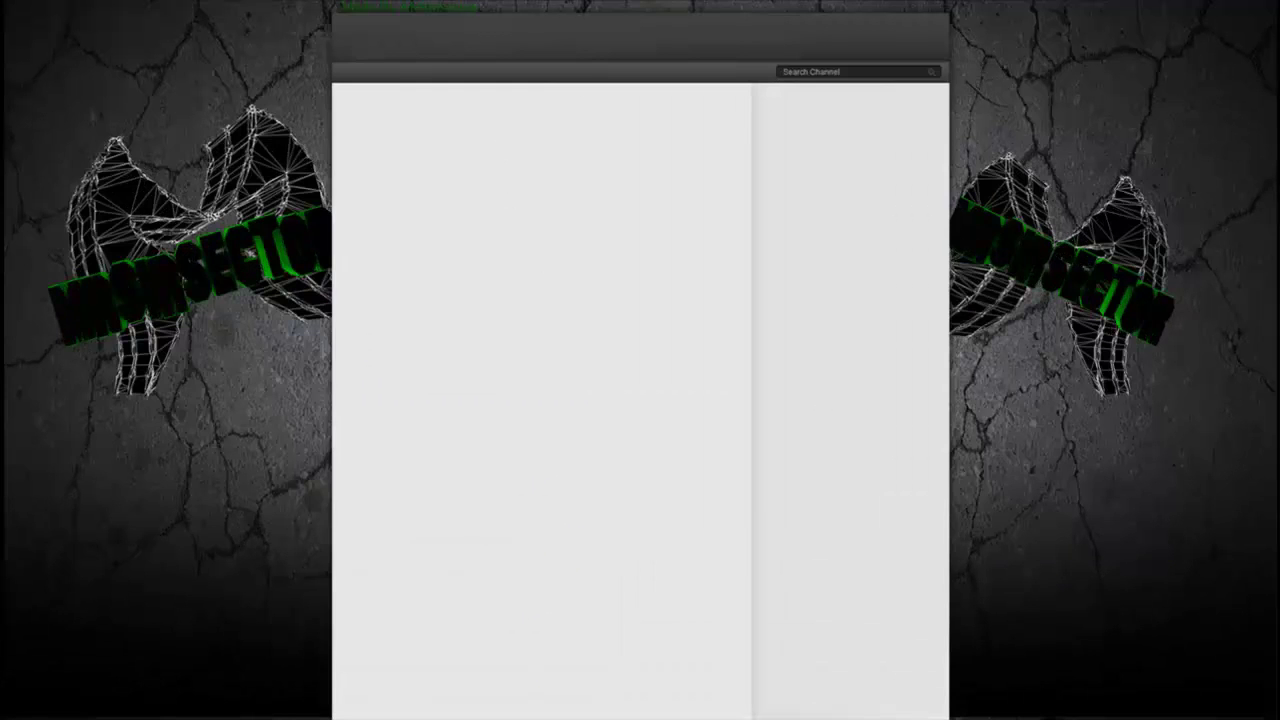